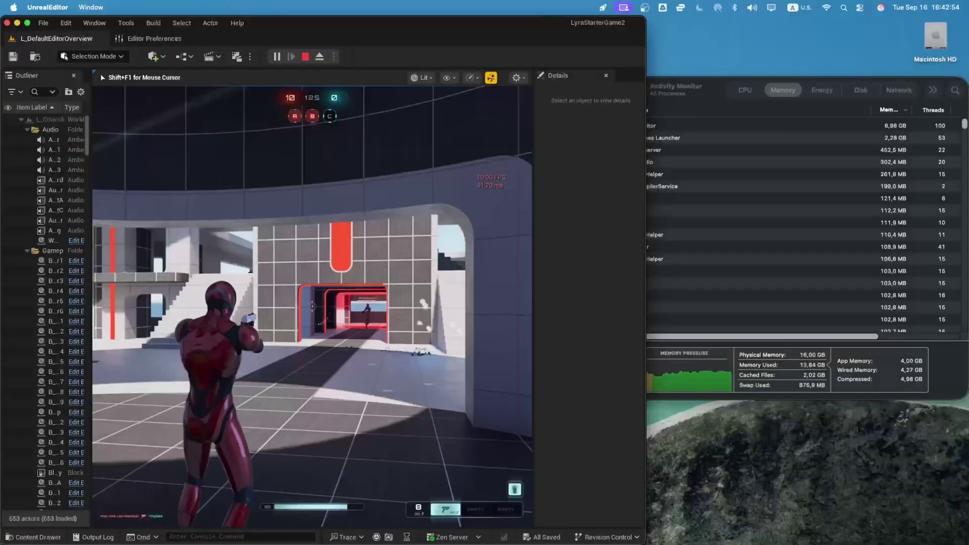
# Playtest the Lyra level by firing at the opponent and running through the arena to the glowing weapon pad.
pyautogui.click(312, 306)
pyautogui.click(312, 306)
pyautogui.click(312, 306)
pyautogui.click(312, 306)
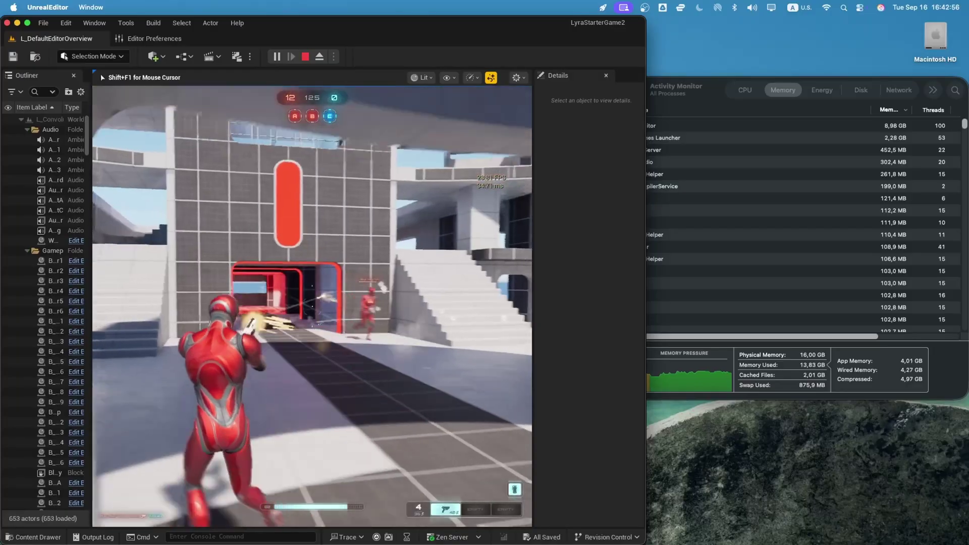
pyautogui.press('w')
pyautogui.click(312, 307)
pyautogui.click(312, 306)
pyautogui.click(311, 306)
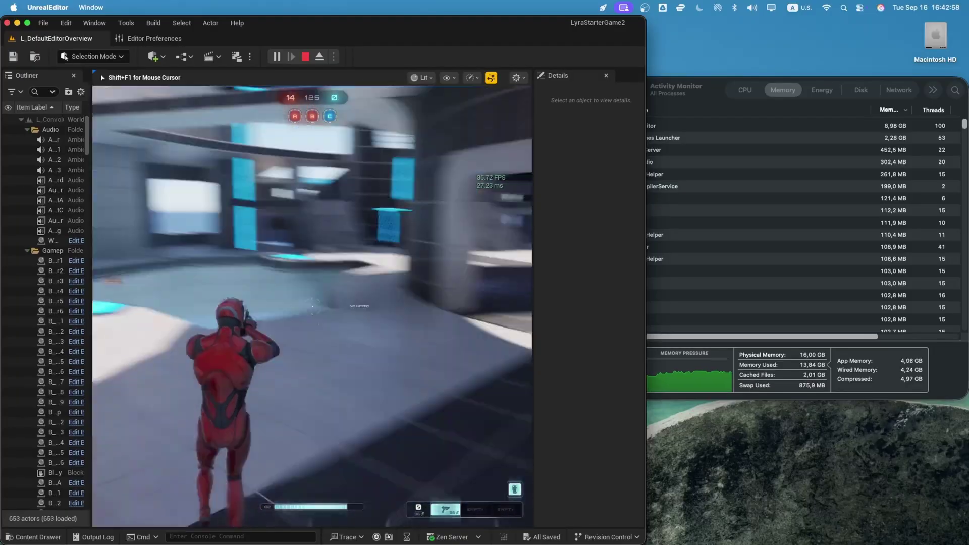
pyautogui.press('w')
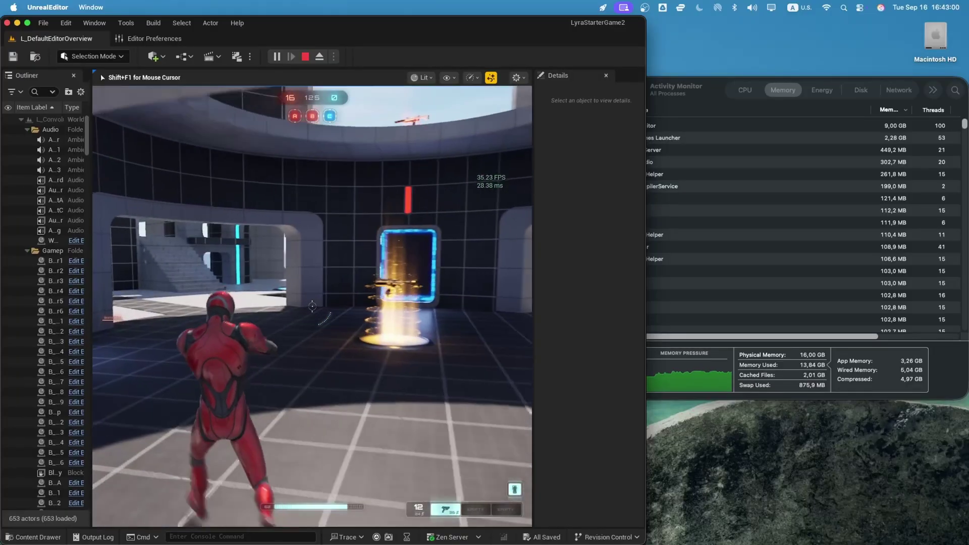
pyautogui.press('w')
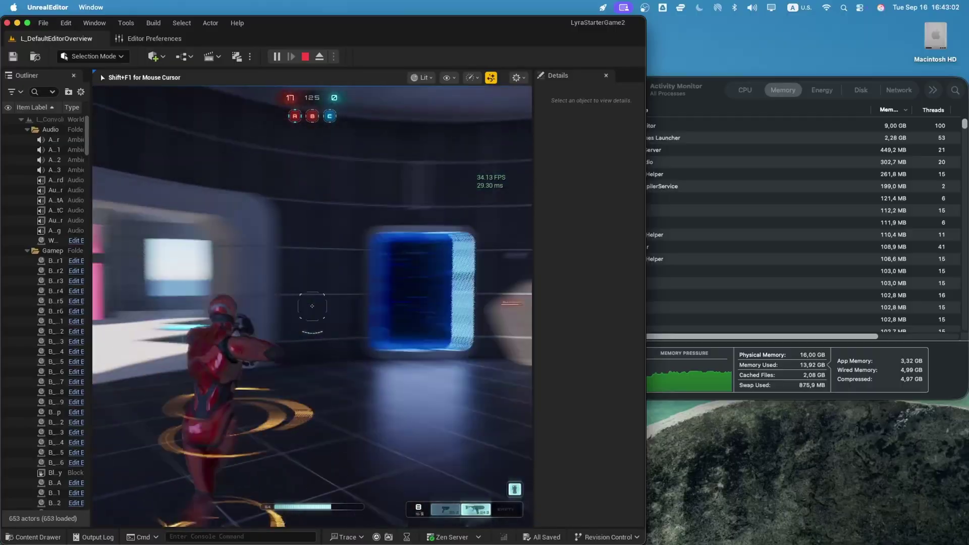
# Fire the picked-up weapon while moving through the dark hall in the running Lyra level.
pyautogui.click(312, 306)
pyautogui.press('w')
pyautogui.click(312, 307)
pyautogui.click(312, 306)
pyautogui.click(312, 306)
pyautogui.click(312, 306)
pyautogui.click(312, 307)
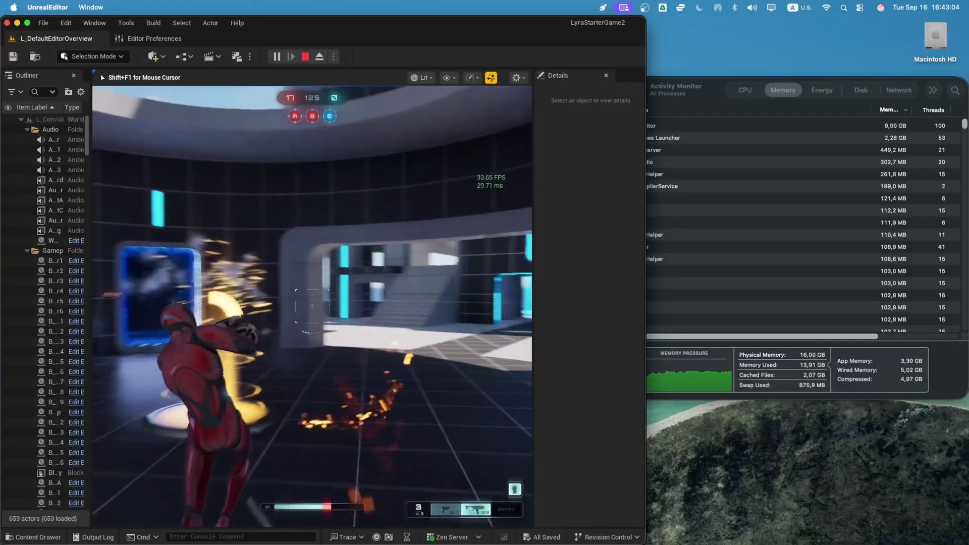
pyautogui.click(312, 306)
pyautogui.press('w')
pyautogui.click(312, 306)
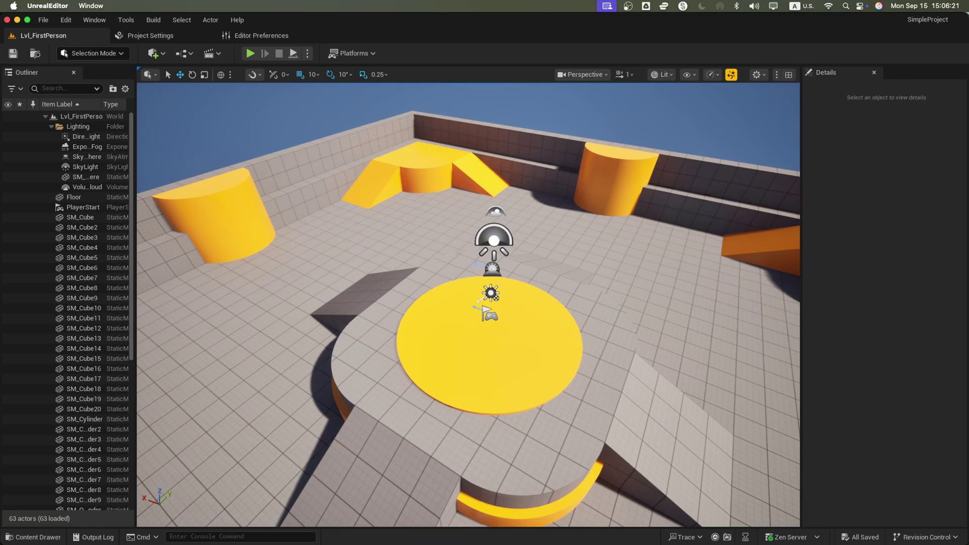
# Switch to Clock and stop the stopwatch timing the SimpleProject load, and return to the Unreal editor.
pyautogui.press('super+Tab')
pyautogui.rightClick(516, 264)
pyautogui.click(210, 323)
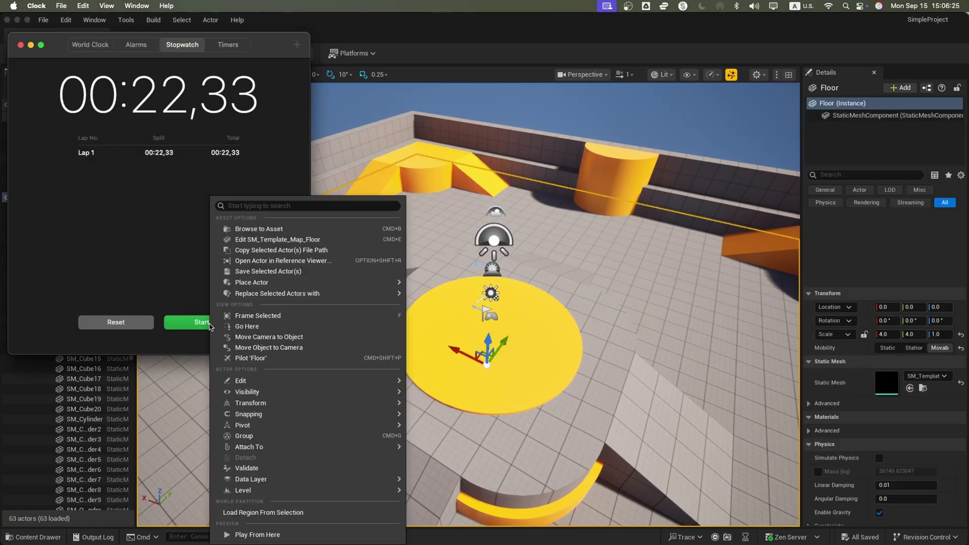
pyautogui.press('super+Tab')
pyautogui.click(235, 283)
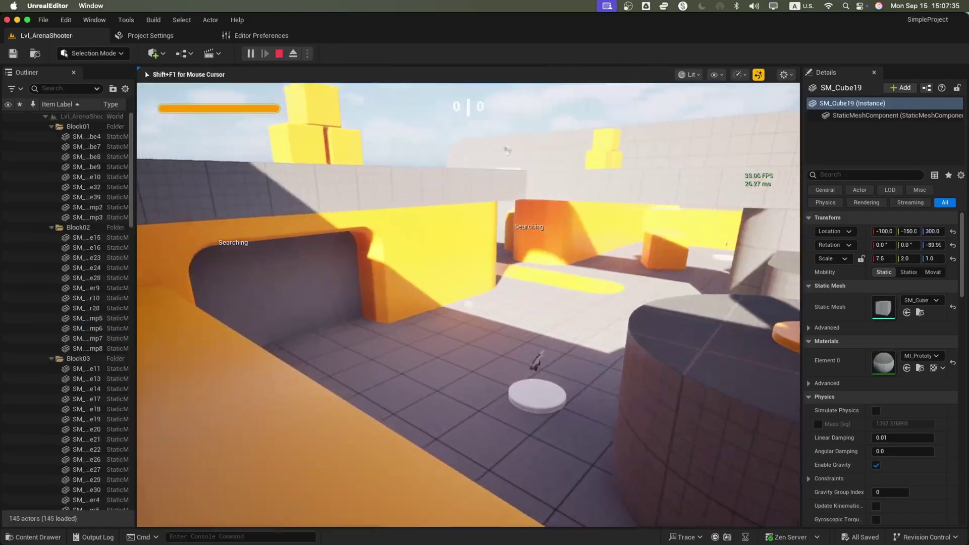
# Playtest Lvl_ArenaShooter in SimpleProject by exploring the arena and shooting the enemy on the ramp, and end the session.
pyautogui.press('w')
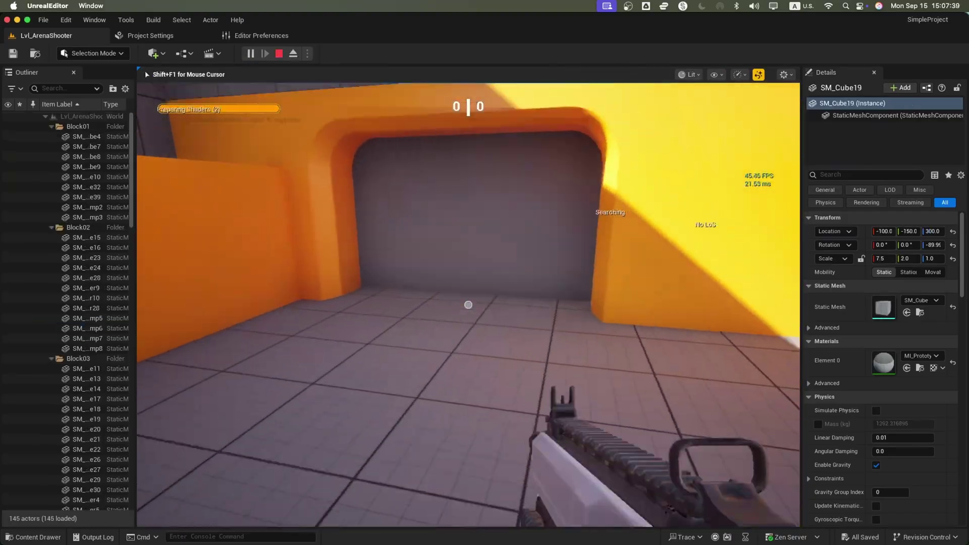
pyautogui.press('w')
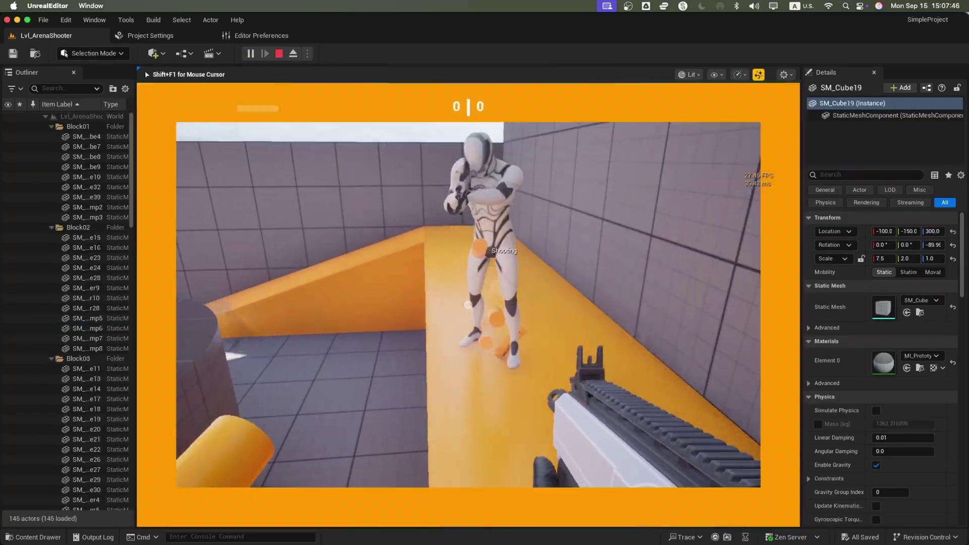
pyautogui.click(468, 305)
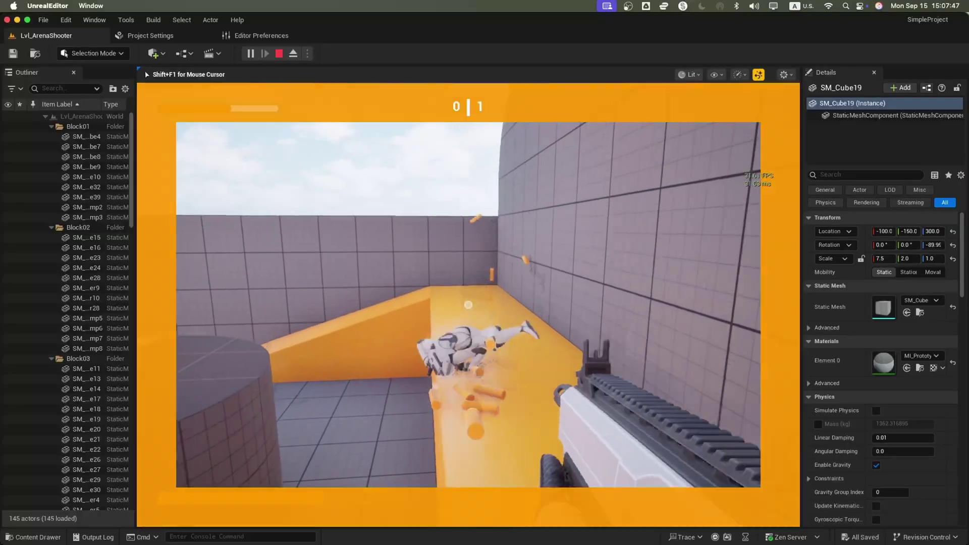
pyautogui.press('w')
pyautogui.press('w')
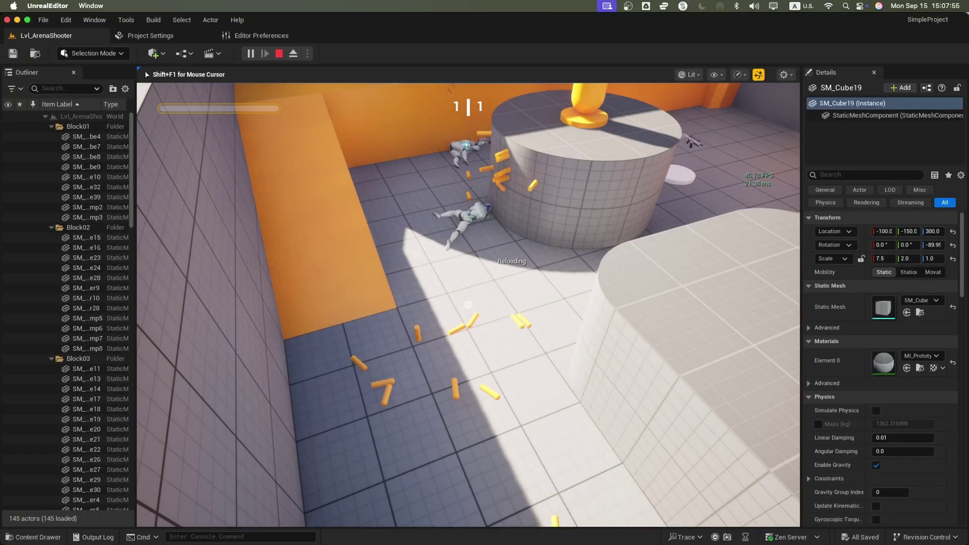
pyautogui.press('Escape')
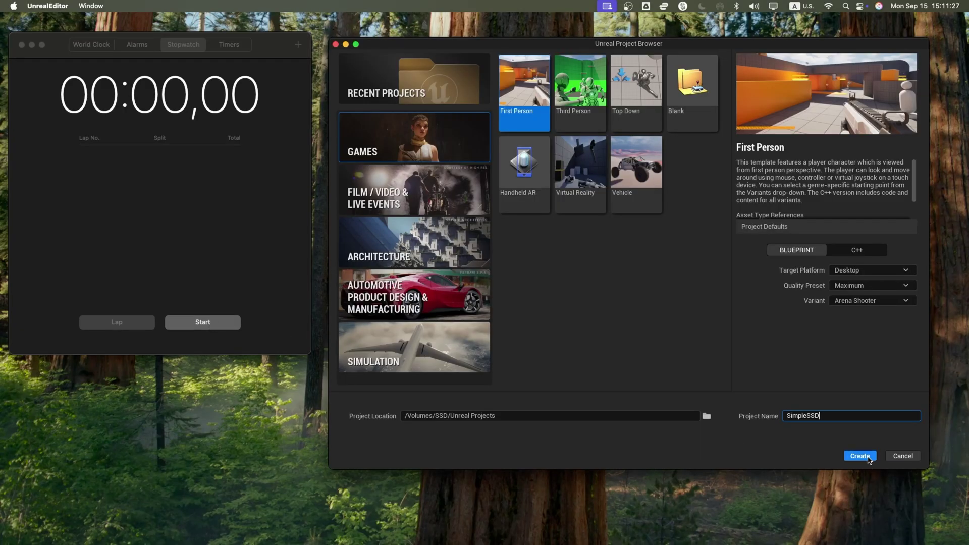
# Create the SimpleSSD project in /Volumes/SSD/Unreal Projects from the First Person Blueprint template with the Arena Shooter variant.
pyautogui.click(860, 455)
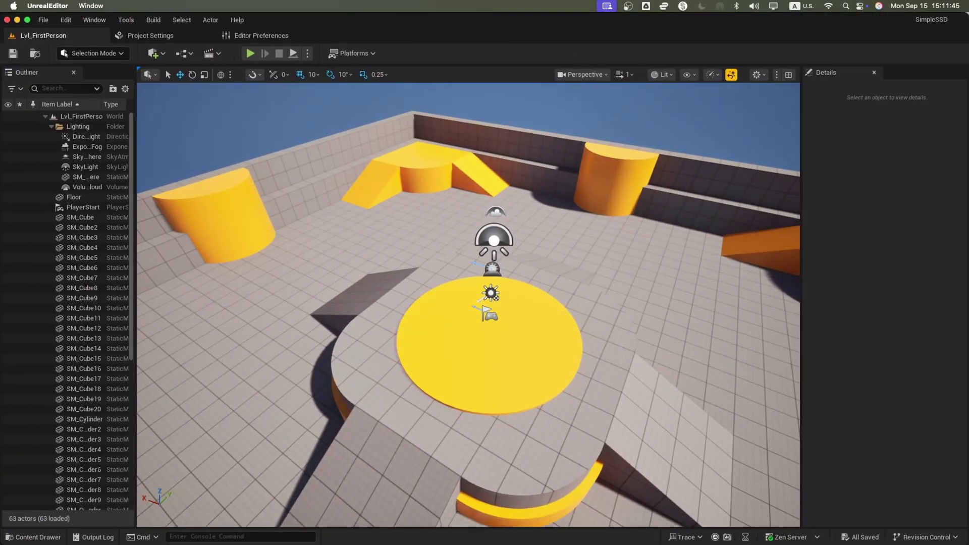
pyautogui.press('super+Tab')
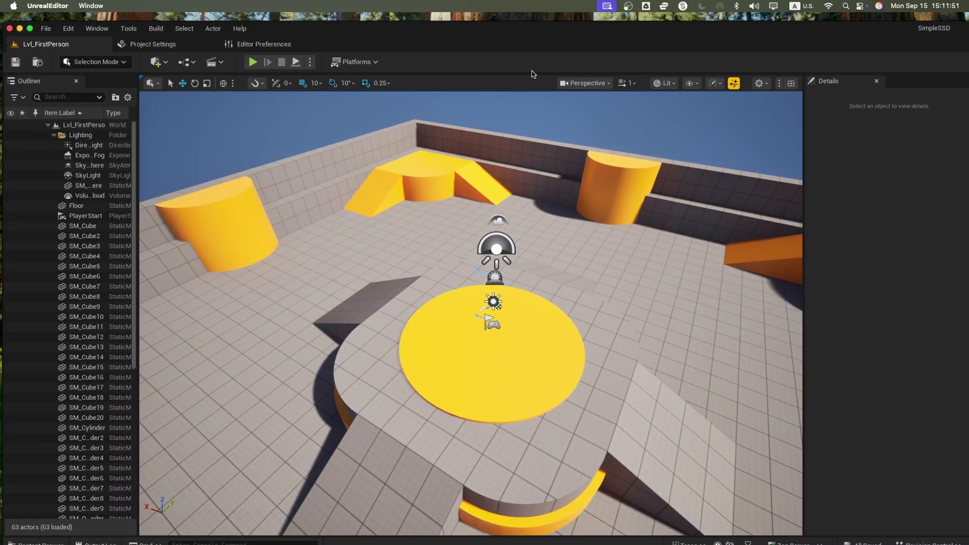
# Playtest Lvl_ArenaShooter in SimpleSSD, running between the blocks to get a pistol and fire it.
pyautogui.press('w')
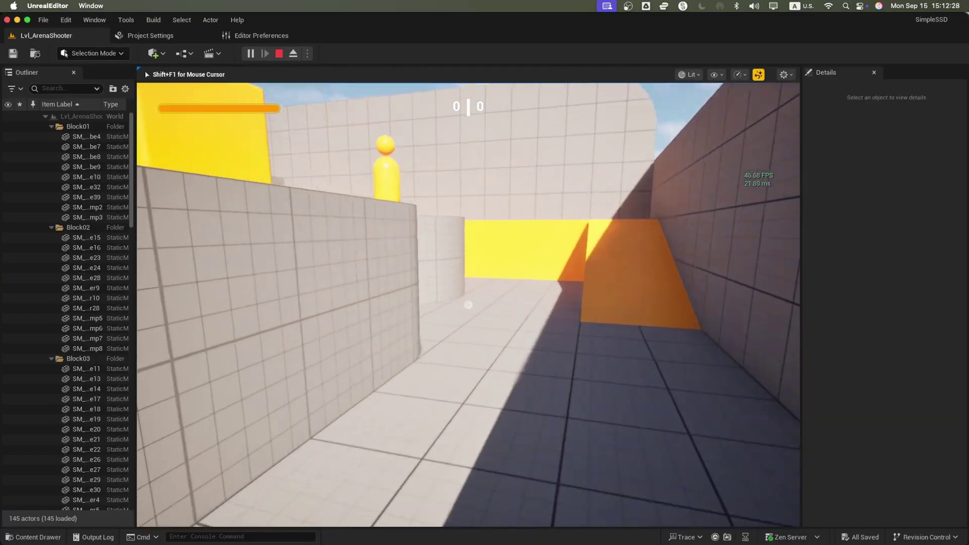
pyautogui.press('w')
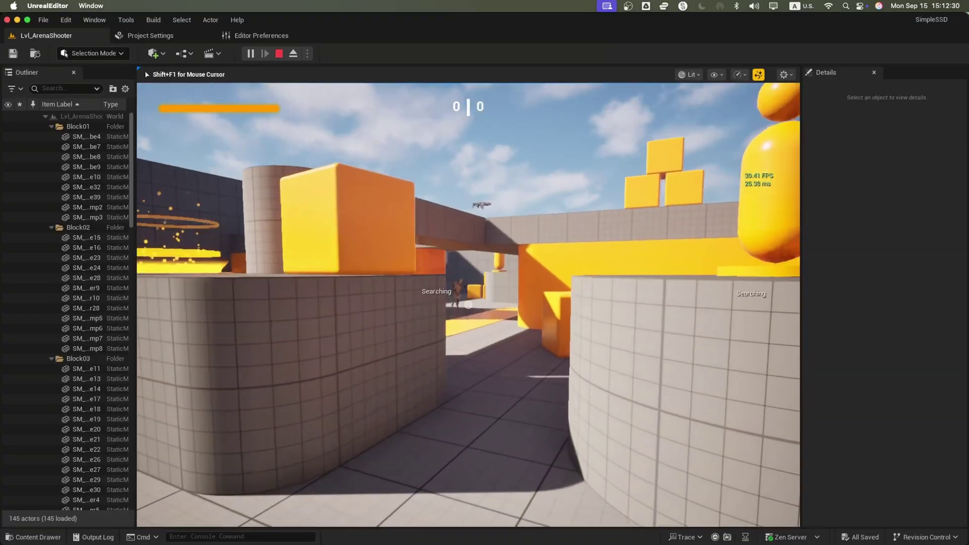
pyautogui.press('w')
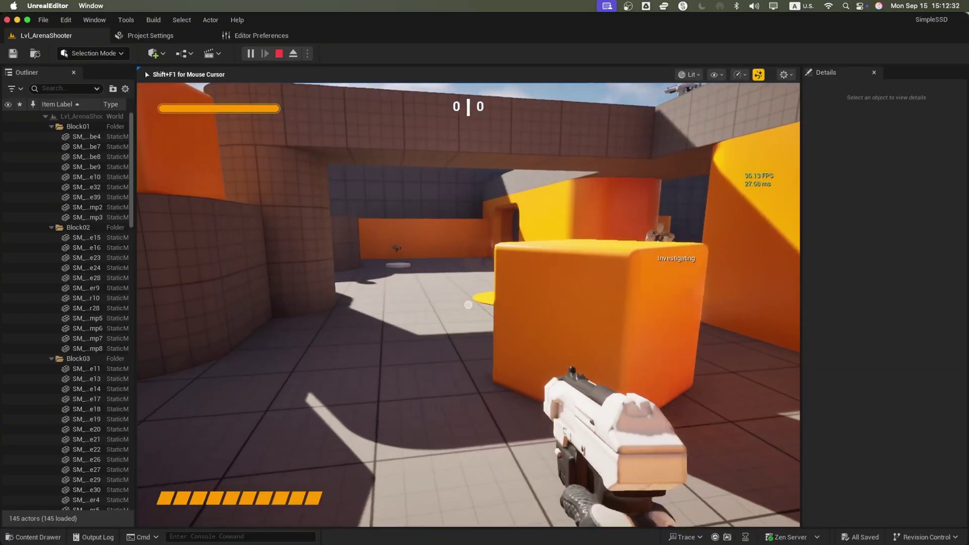
pyautogui.click(469, 305)
pyautogui.click(468, 305)
pyautogui.click(468, 305)
pyautogui.press('w')
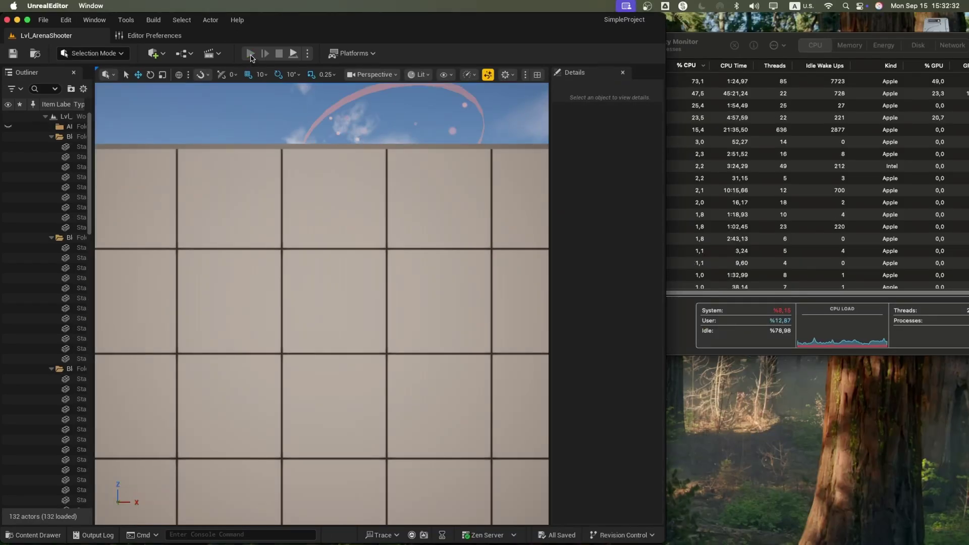
# Start playing Lvl_ArenaShooter in SimpleProject beside Activity Monitor's CPU view and run through the arena.
pyautogui.click(250, 54)
pyautogui.press('w')
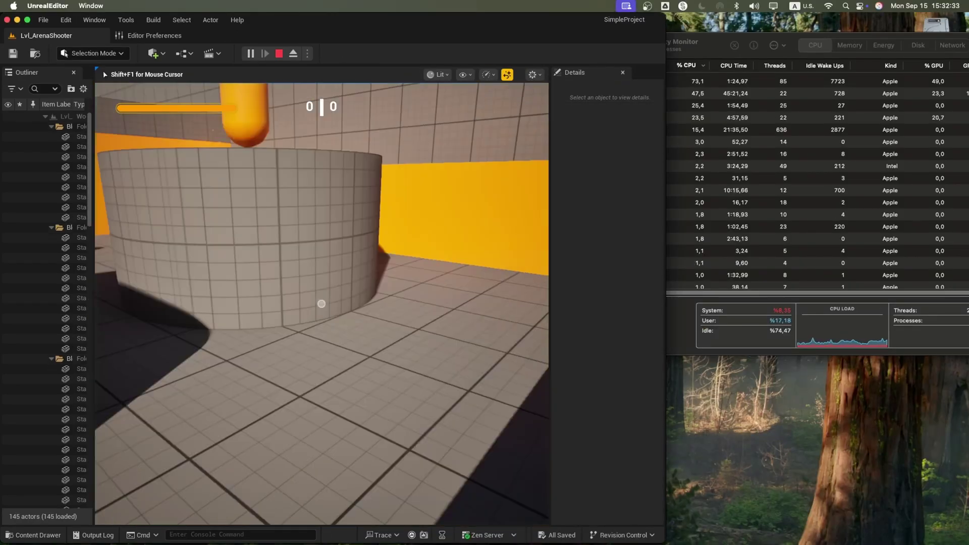
pyautogui.press('w')
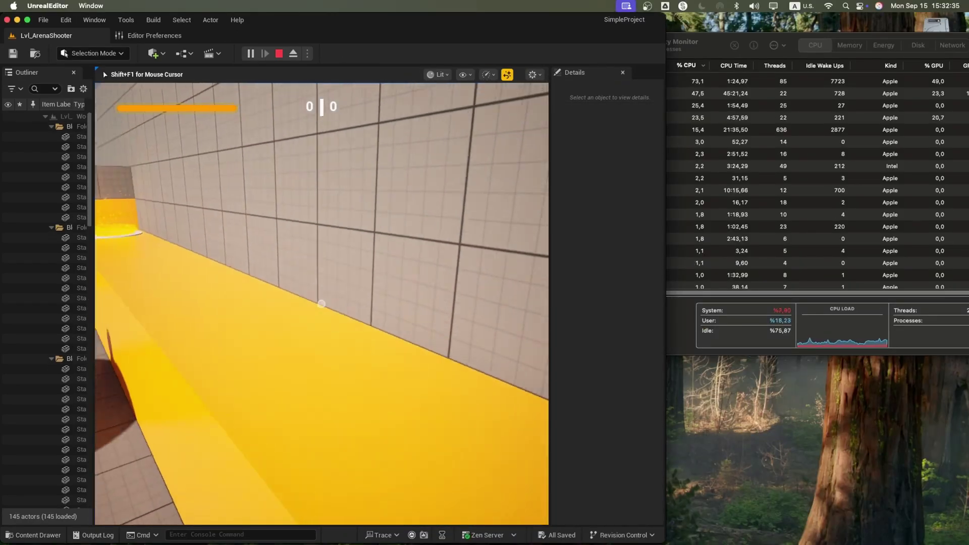
pyautogui.press('w')
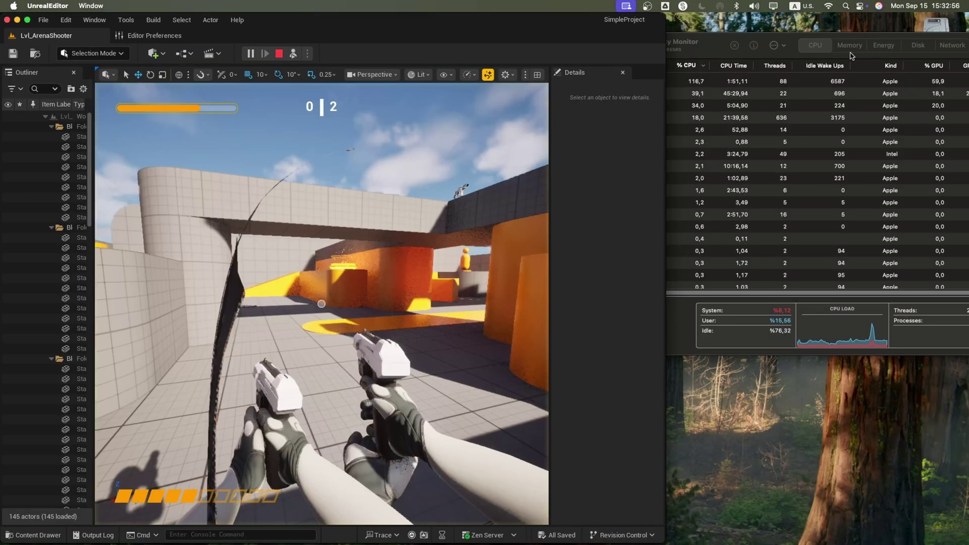
# Switch Activity Monitor to its memory usage view with the level running, and return to the editor viewport.
pyautogui.moveTo(918, 53); pyautogui.dragTo(852, 53)
pyautogui.click(851, 50)
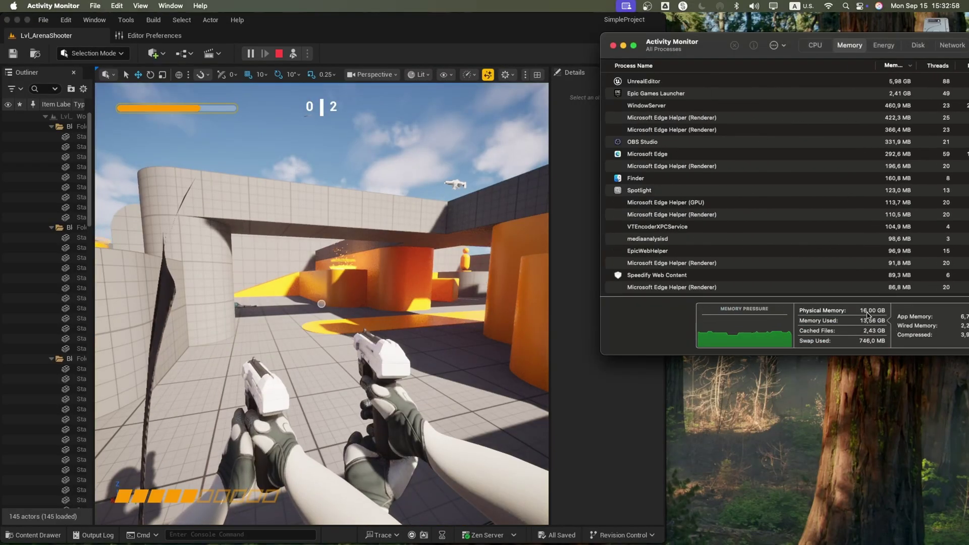
pyautogui.click(438, 248)
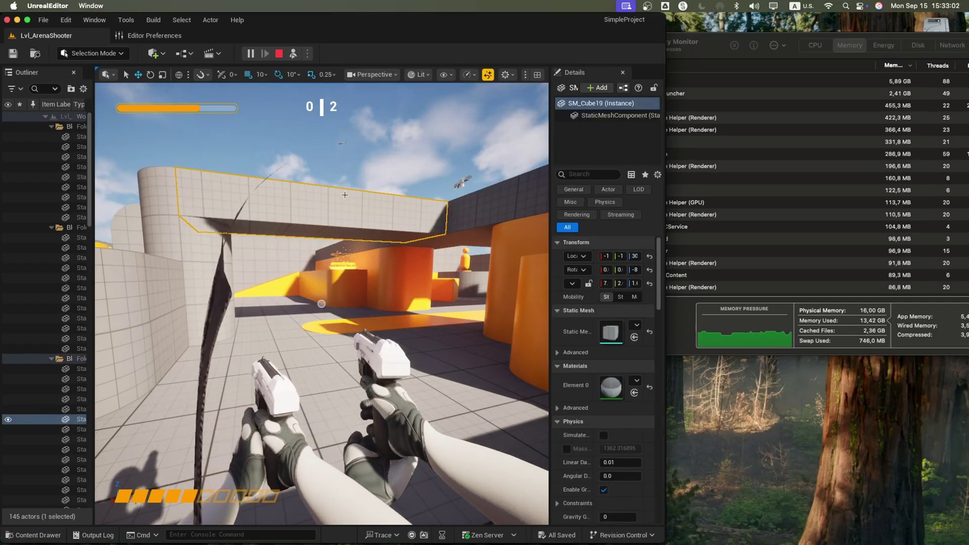
# Take back control of the player character and fire the pistol repeatedly while moving under the bridge.
pyautogui.press('F8')
pyautogui.press('w')
pyautogui.click(321, 304)
pyautogui.click(321, 304)
pyautogui.click(321, 304)
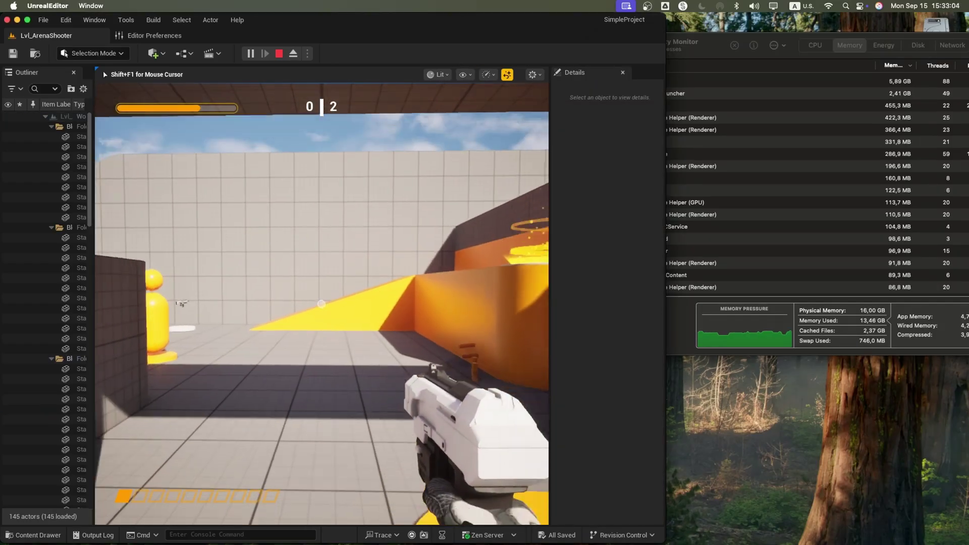
pyautogui.click(321, 303)
pyautogui.click(321, 304)
pyautogui.click(322, 303)
pyautogui.click(321, 303)
# Keep firing the pistol around the orange ramp beside the memory view, and end the play session.
pyautogui.press('a')
pyautogui.click(321, 303)
pyautogui.click(321, 303)
pyautogui.click(321, 303)
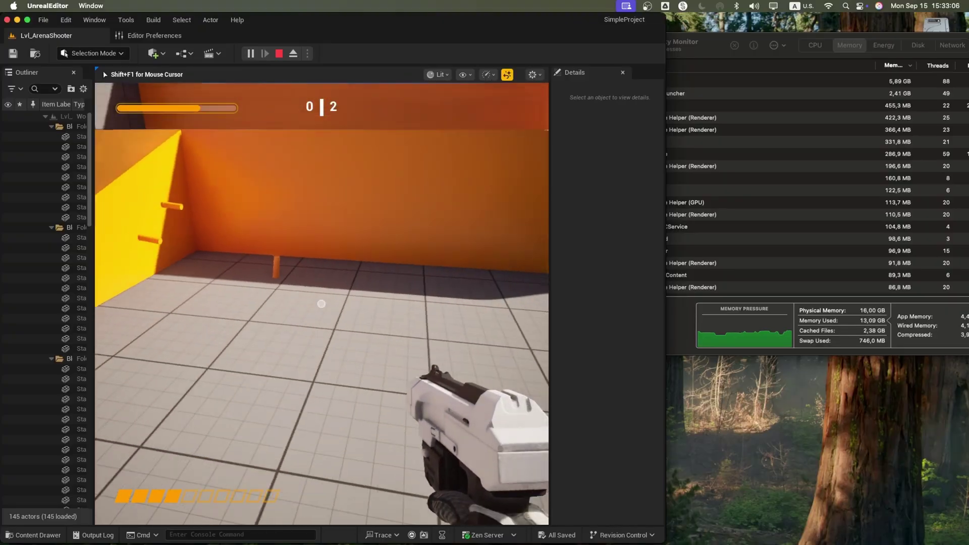
pyautogui.click(321, 304)
pyautogui.click(321, 304)
pyautogui.click(321, 303)
pyautogui.press('w')
pyautogui.click(321, 303)
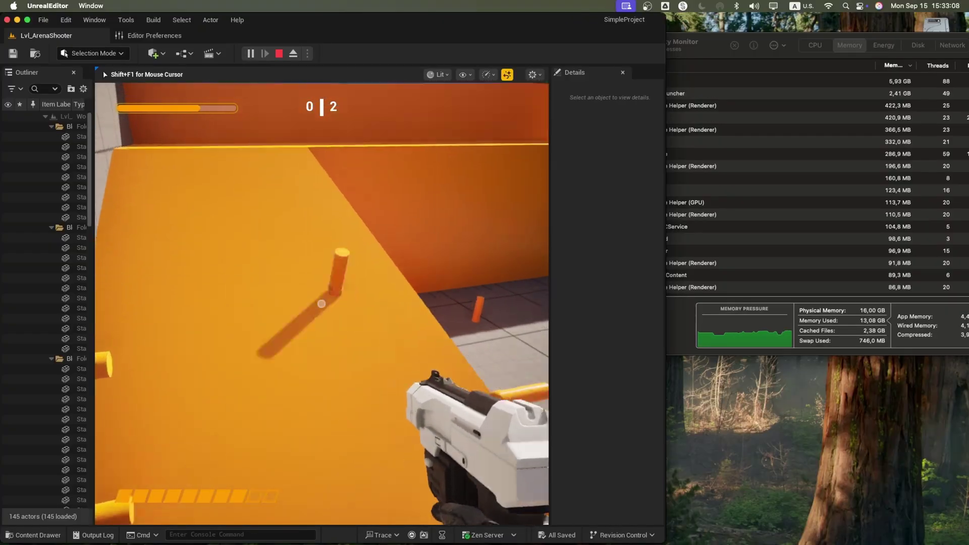
pyautogui.press('Escape')
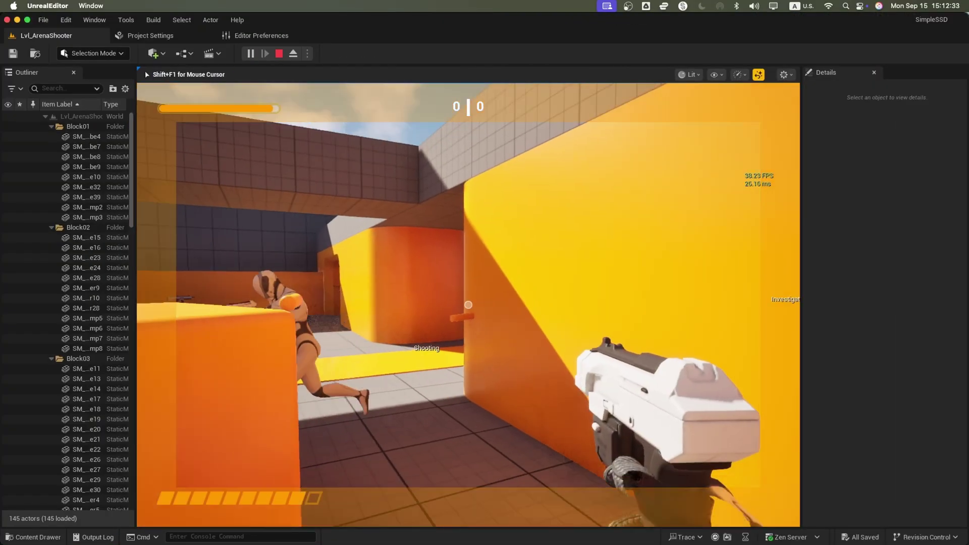
# Shoot at the running enemy near the round stone platform in SimpleSSD's arena while advancing and backing away.
pyautogui.press('w')
pyautogui.click(468, 305)
pyautogui.click(468, 305)
pyautogui.click(468, 305)
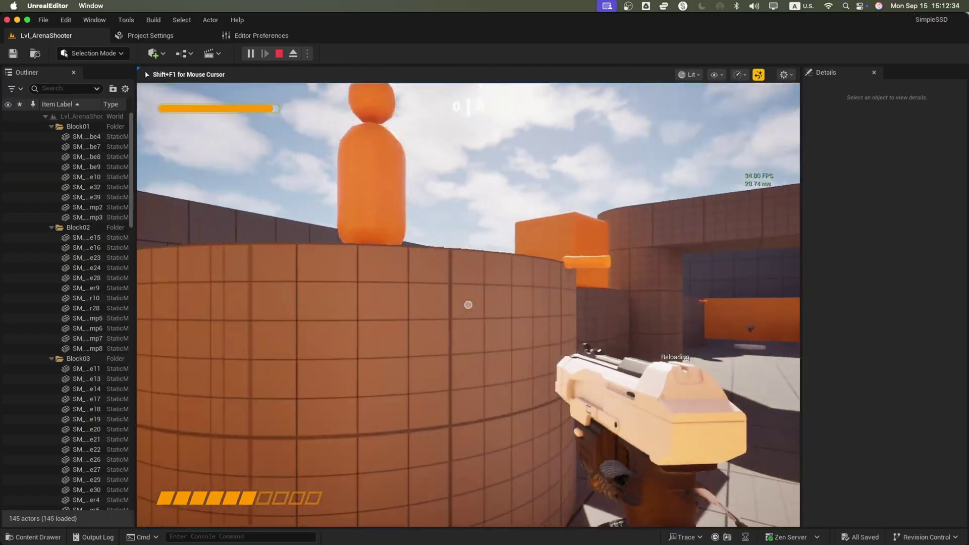
pyautogui.click(468, 305)
pyautogui.click(469, 305)
pyautogui.press('s')
pyautogui.click(468, 305)
pyautogui.click(468, 305)
pyautogui.click(469, 305)
pyautogui.click(468, 305)
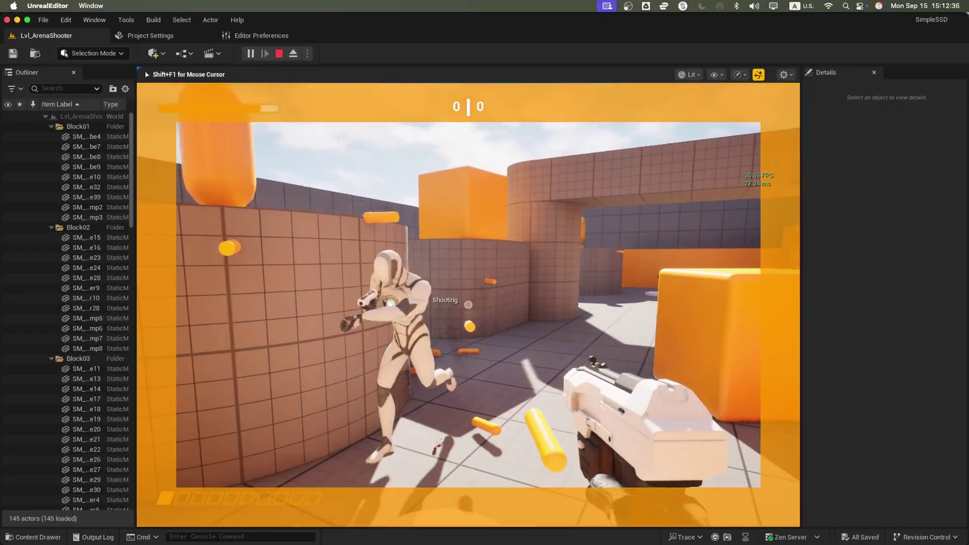
# Continue the firefight in SimpleSSD's arena, shooting at the enemy beside the yellow wall.
pyautogui.click(468, 305)
pyautogui.click(469, 305)
pyautogui.click(469, 305)
pyautogui.click(469, 305)
pyautogui.click(469, 305)
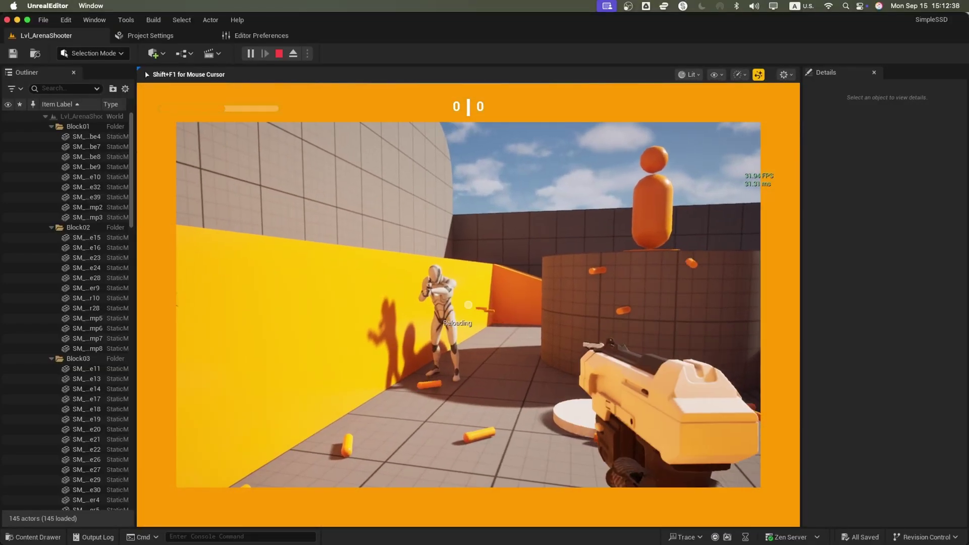
pyautogui.press('w')
pyautogui.click(468, 305)
pyautogui.click(469, 305)
pyautogui.click(469, 305)
pyautogui.click(469, 305)
pyautogui.click(468, 305)
pyautogui.press('s')
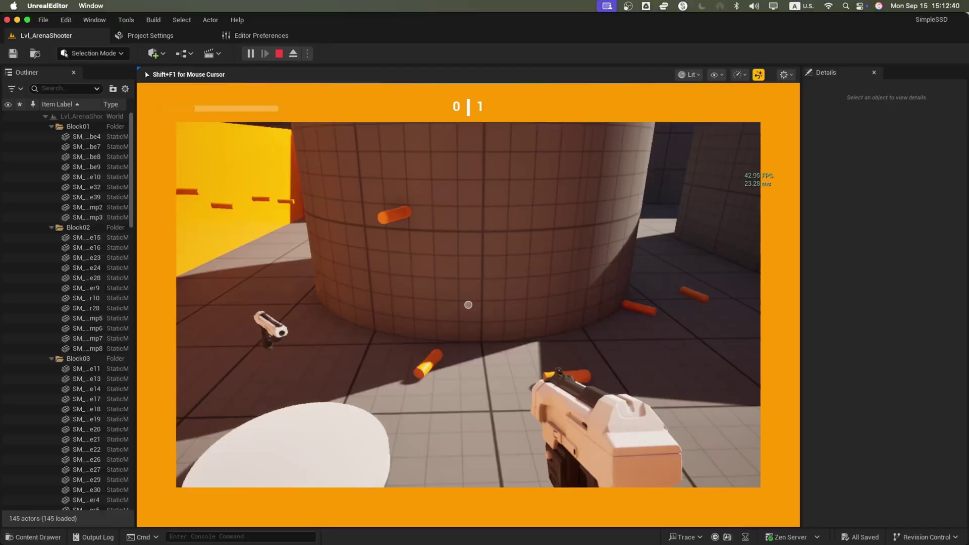
# Move and jump past the round platform in SimpleSSD's arena, and end the play session.
pyautogui.press('w')
pyautogui.click(468, 305)
pyautogui.press('w')
pyautogui.press('space')
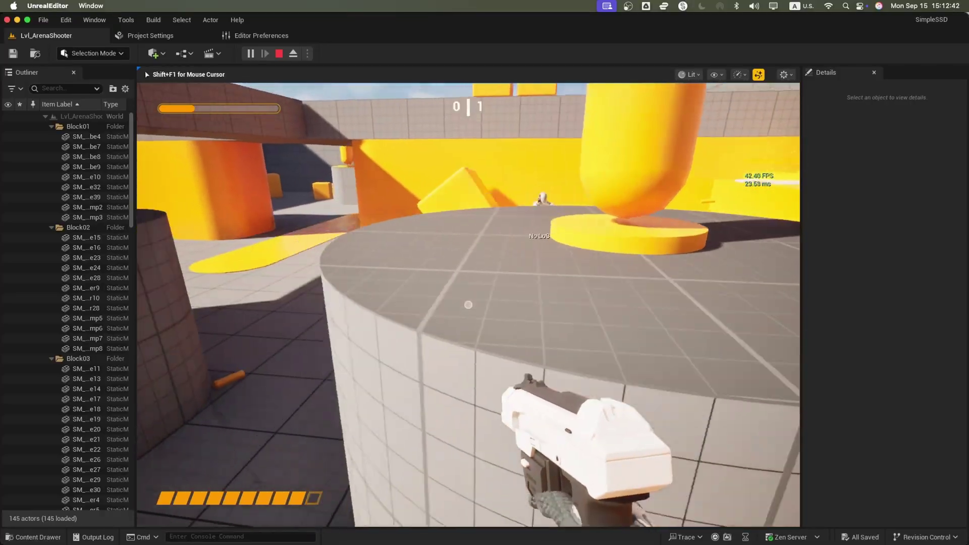
pyautogui.press('a')
pyautogui.press('w')
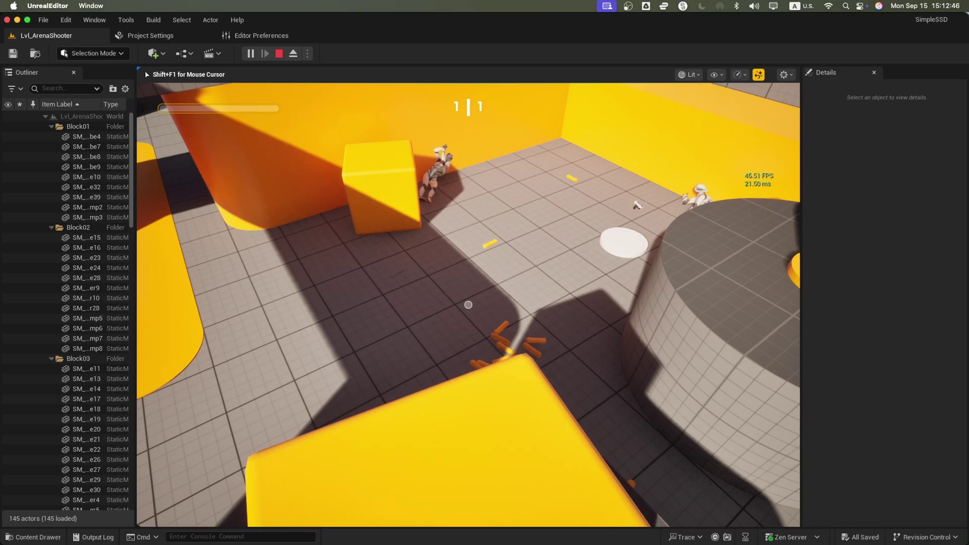
pyautogui.press('Escape')
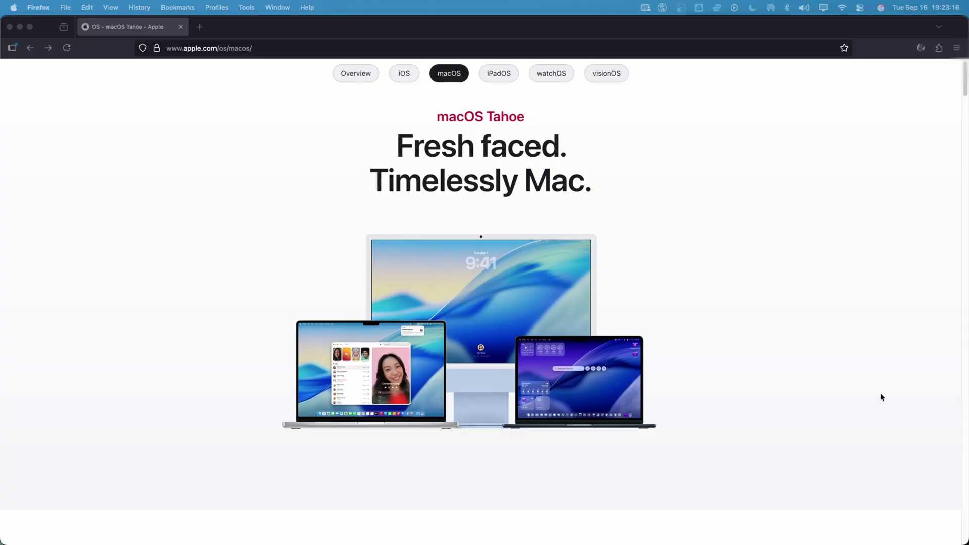
# Look through Apple's macOS Tahoe page, from the Liquid Glass design section down to the list of supported Macs.
pyautogui.scroll(-20, 783, 312)
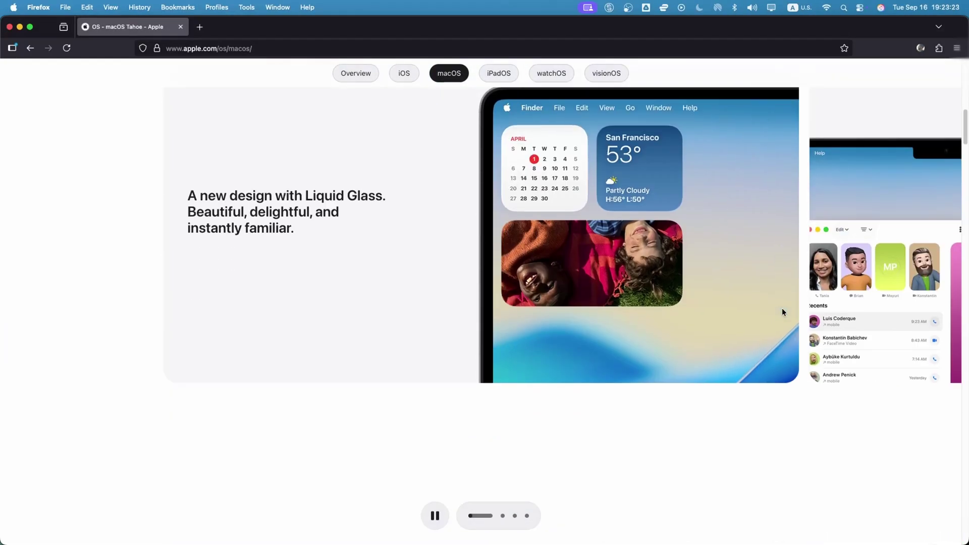
pyautogui.scroll(-20, 781, 312)
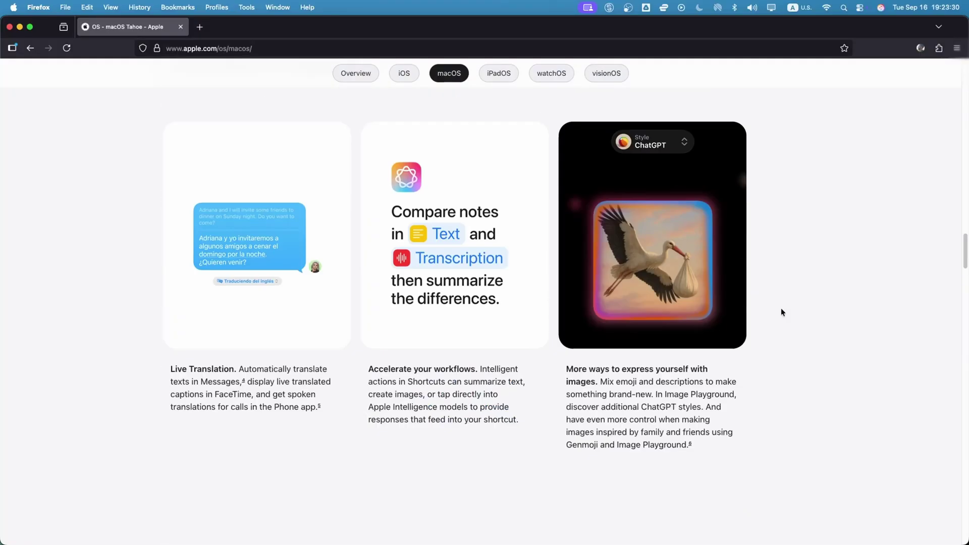
pyautogui.scroll(-20, 780, 312)
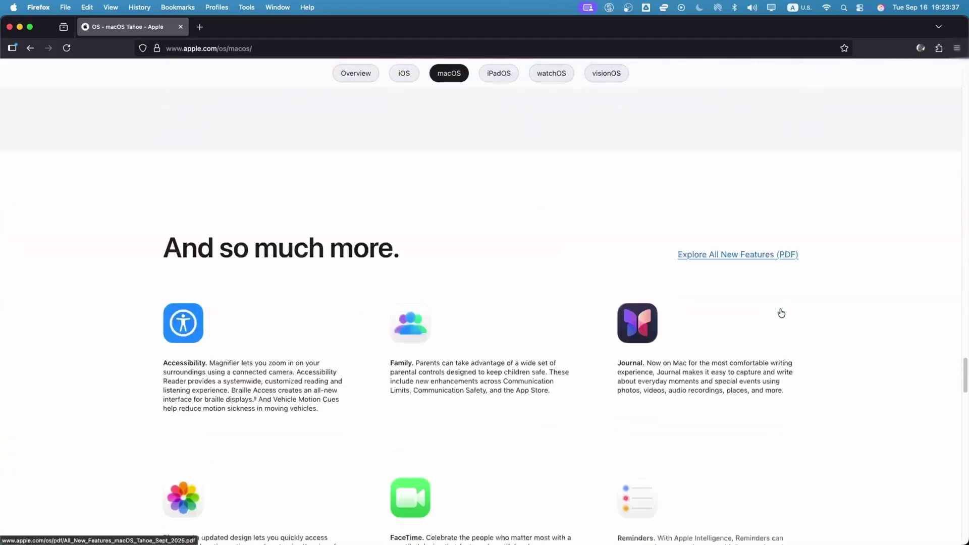
pyautogui.scroll(-4, 780, 311)
pyautogui.scroll(2, 779, 308)
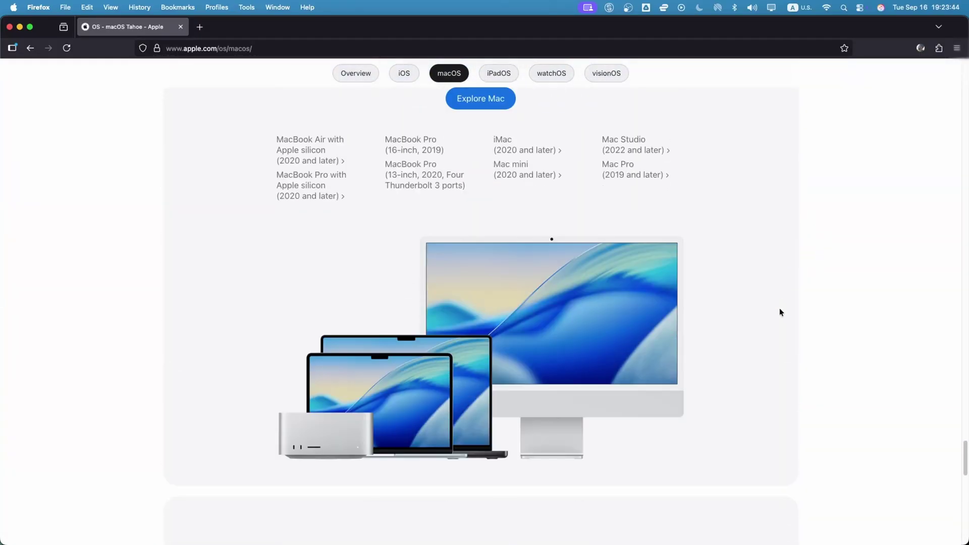
pyautogui.scroll(-6, 780, 308)
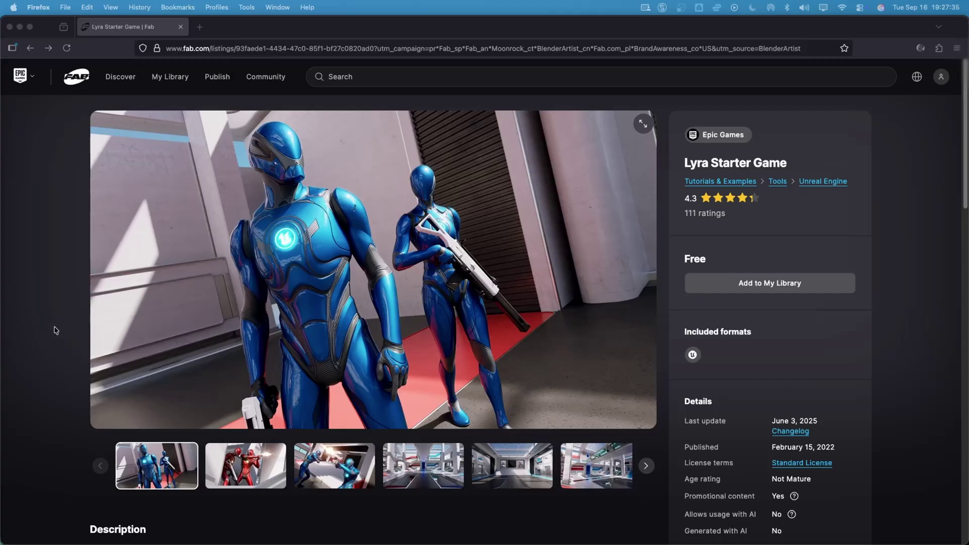
# Browse the Lyra Starter Game image gallery on Fab through to its last picture, and look further down the listing.
pyautogui.click(647, 467)
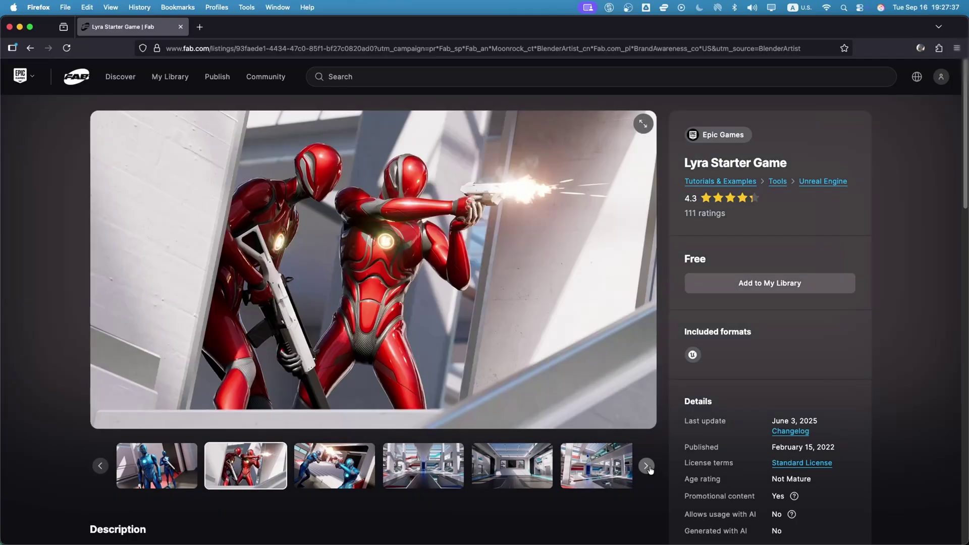
pyautogui.click(647, 467)
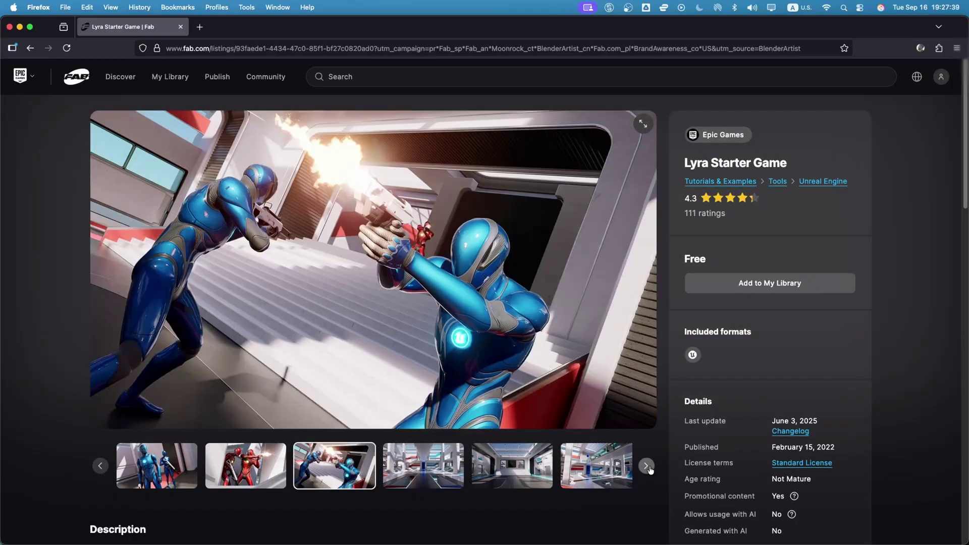
pyautogui.click(648, 467)
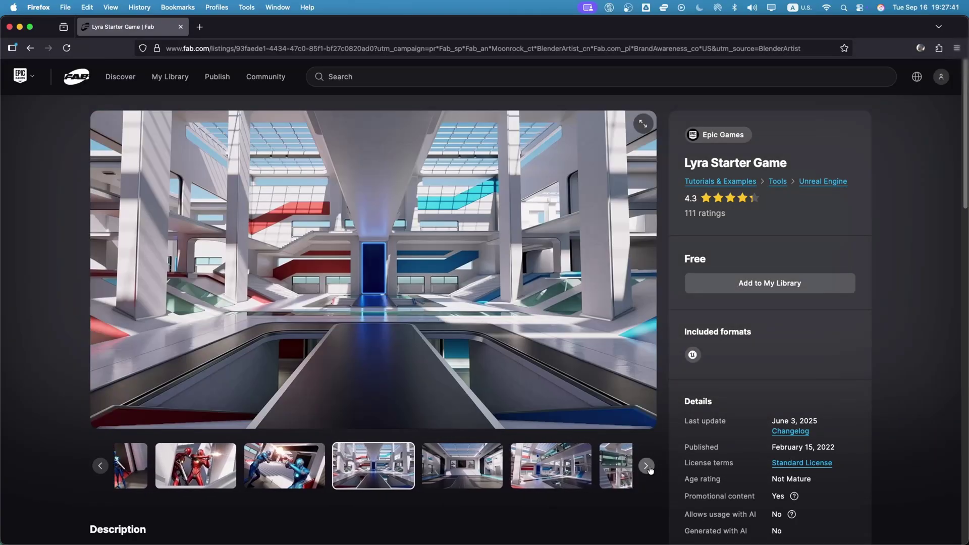
pyautogui.click(647, 467)
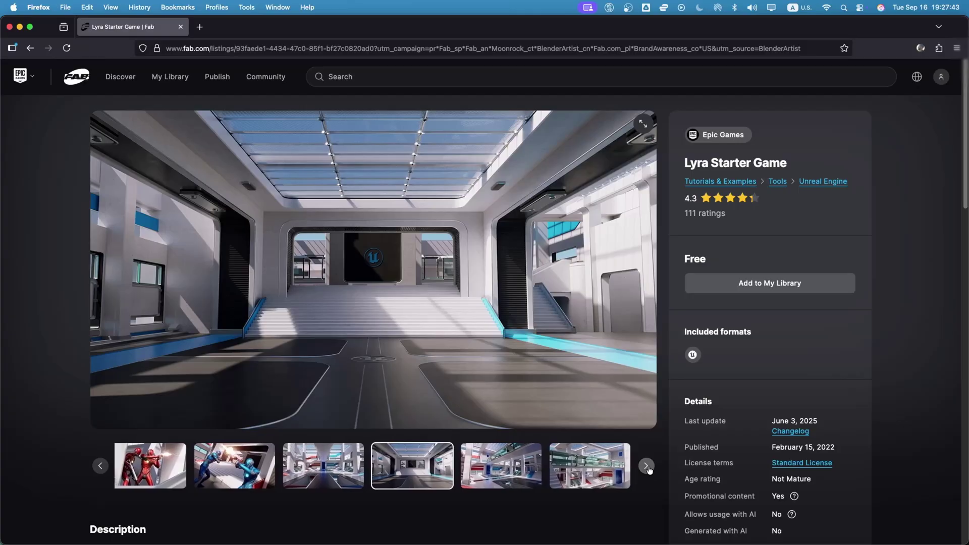
pyautogui.click(647, 467)
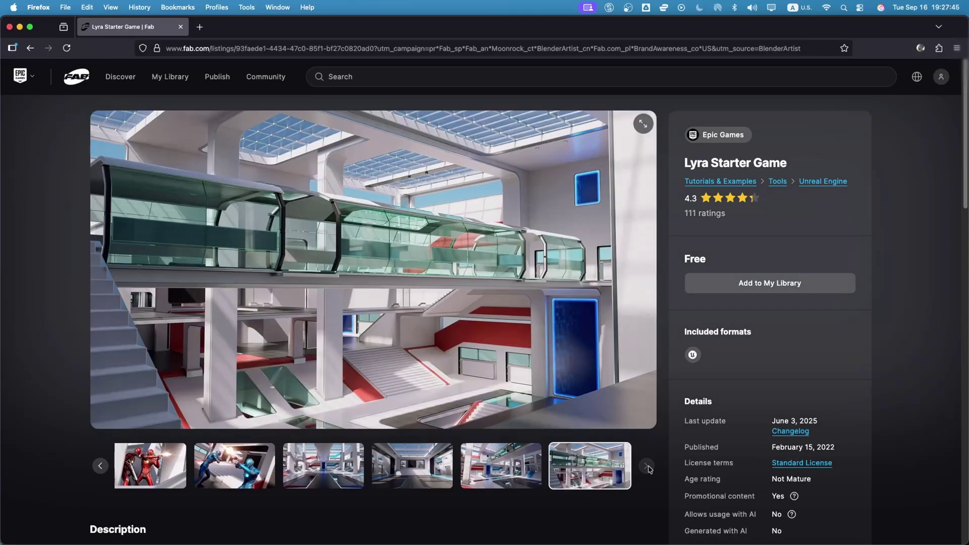
pyautogui.scroll(-5, 648, 468)
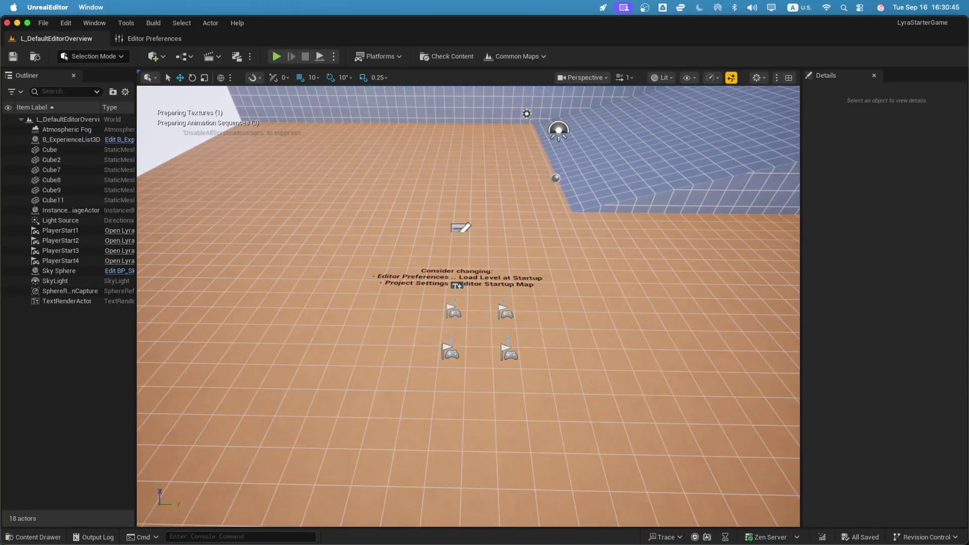
# Advance on the blue characters in LyraStarterGame's ShooterPerf level and fire the pistol at the nearest pair.
pyautogui.press('super+Tab')
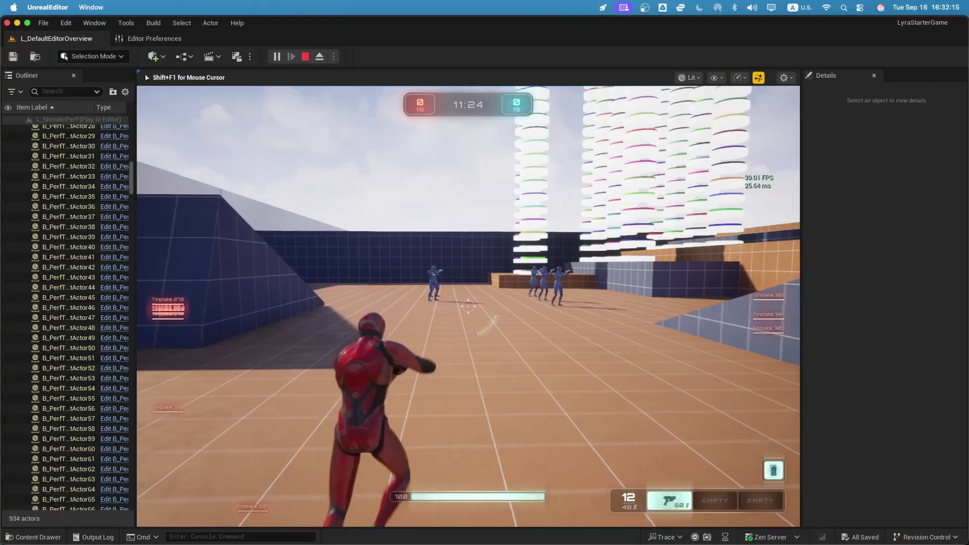
pyautogui.press('w')
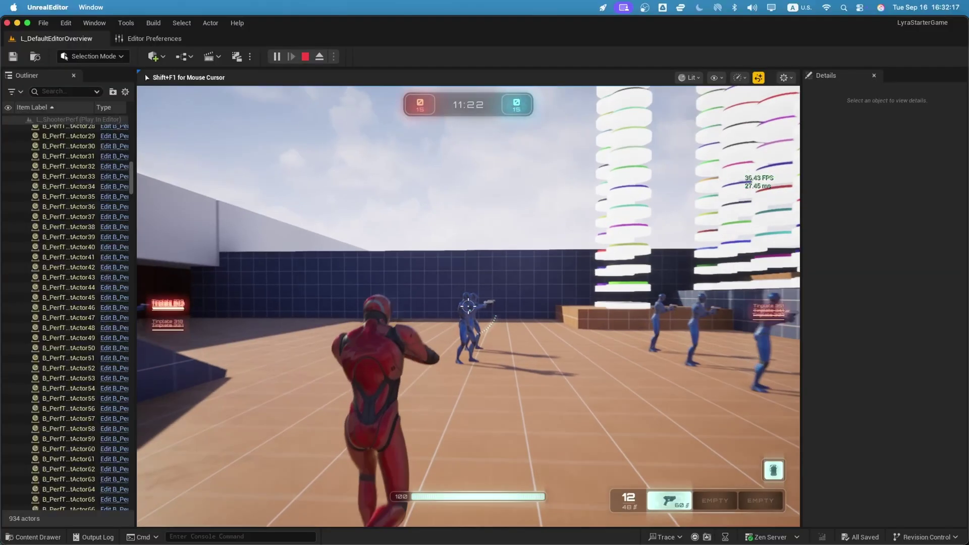
pyautogui.click(468, 305)
pyautogui.click(468, 306)
pyautogui.click(468, 306)
pyautogui.click(468, 306)
pyautogui.click(468, 306)
pyautogui.click(468, 306)
pyautogui.click(468, 306)
pyautogui.click(468, 306)
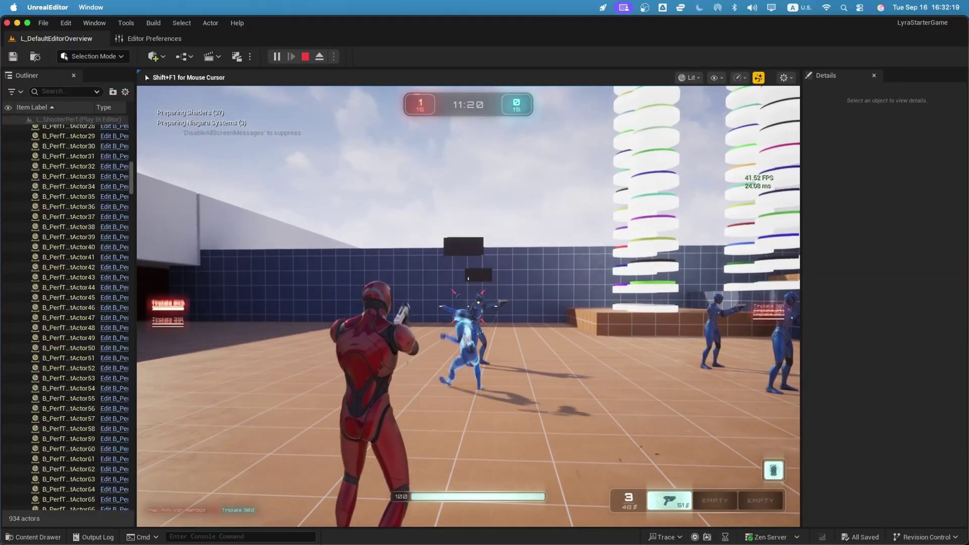
# Empty the pistol at the blue character by the dark blue wall, reload, and resume firing.
pyautogui.click(468, 306)
pyautogui.click(468, 306)
pyautogui.click(468, 306)
pyautogui.click(468, 306)
pyautogui.click(468, 306)
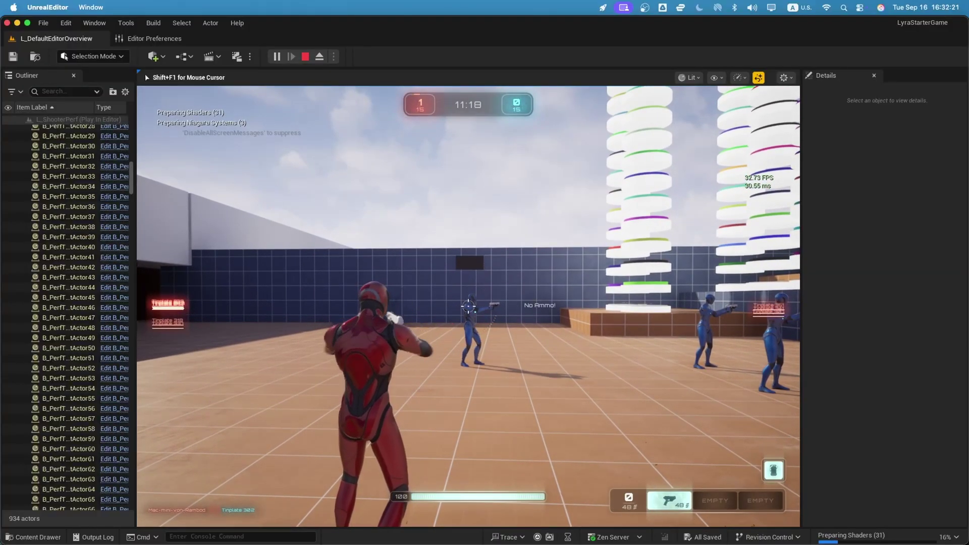
pyautogui.press('r')
pyautogui.click(469, 306)
pyautogui.click(468, 306)
pyautogui.click(468, 306)
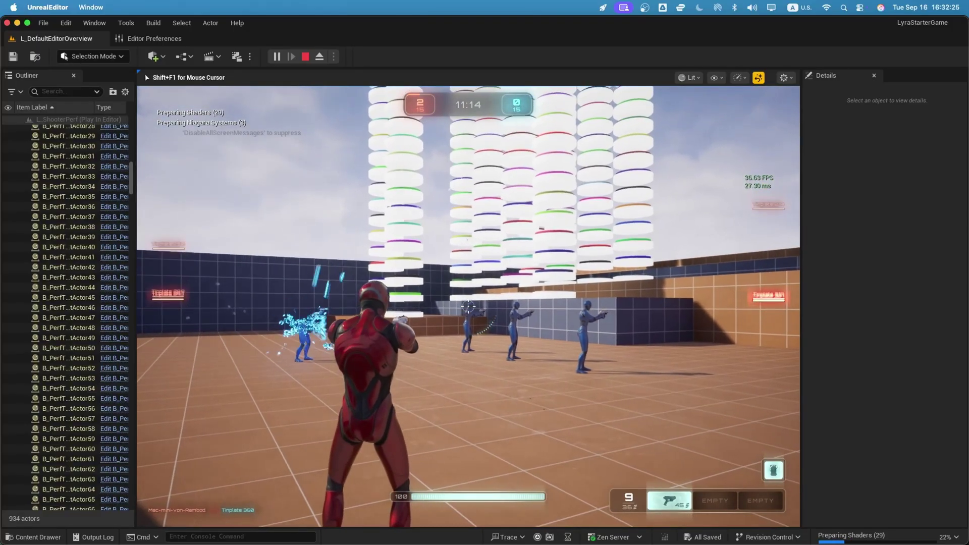
# Shoot at the row of blue characters standing in front of the stacked white discs.
pyautogui.click(468, 306)
pyautogui.click(469, 306)
pyautogui.click(468, 306)
pyautogui.click(468, 306)
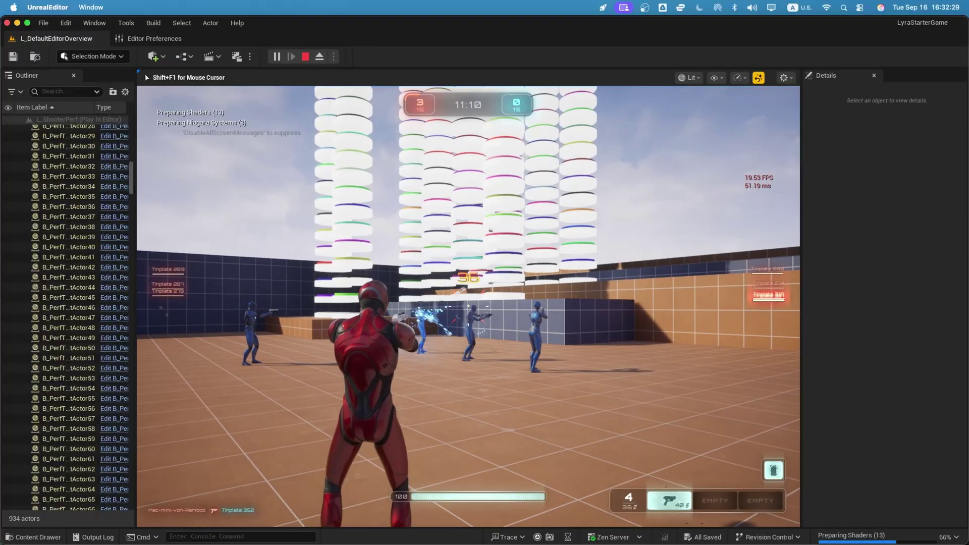
pyautogui.click(468, 306)
pyautogui.click(468, 306)
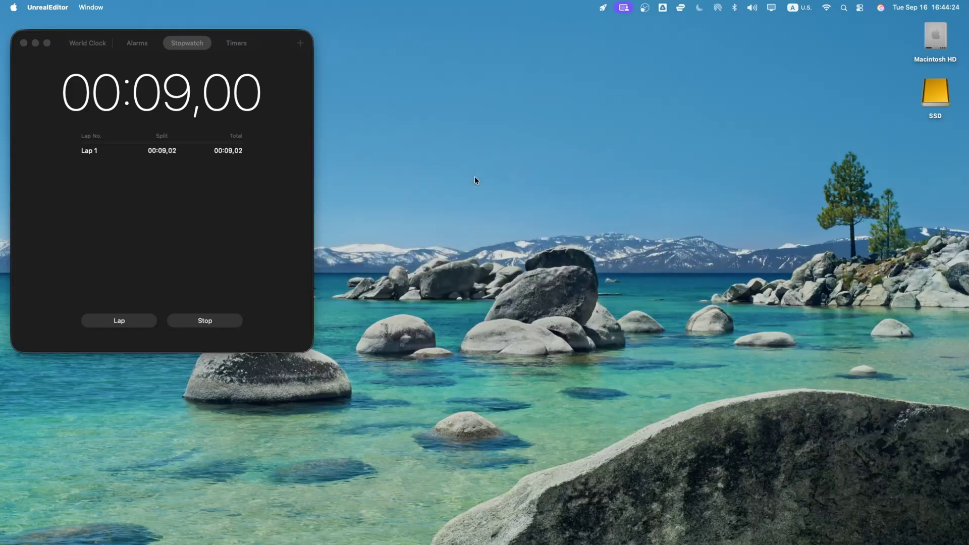
# Start a play session in LyraStarterGame, enter the Convolution Blackout arena, and move forward from the spawn point.
pyautogui.press('super+Tab')
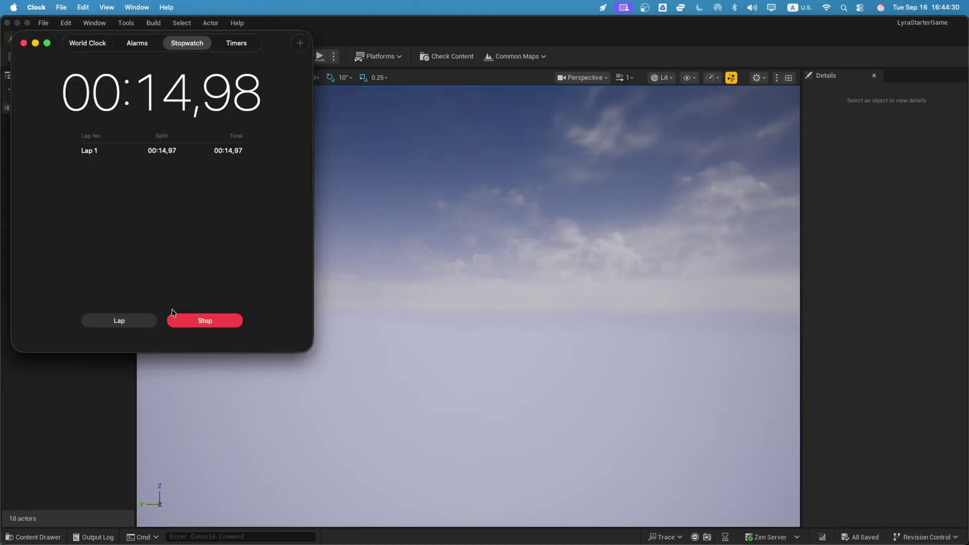
pyautogui.click(338, 38)
pyautogui.click(276, 56)
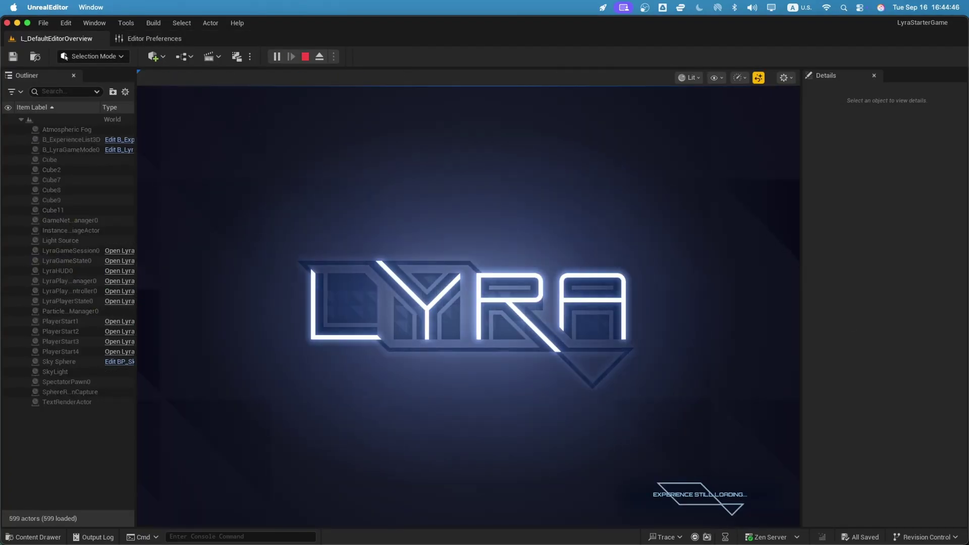
pyautogui.click(687, 78)
pyautogui.moveTo(746, 128)
pyautogui.click(864, 166)
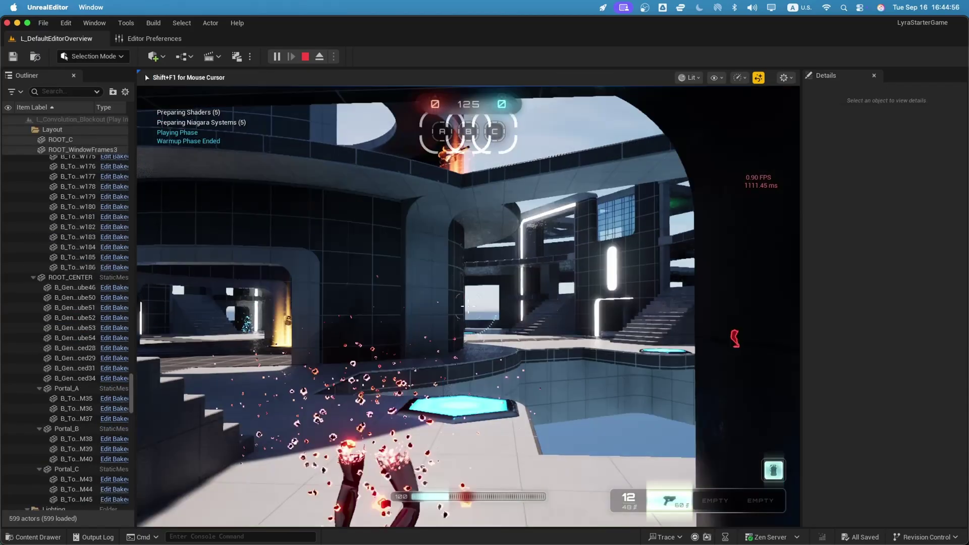
pyautogui.press('w')
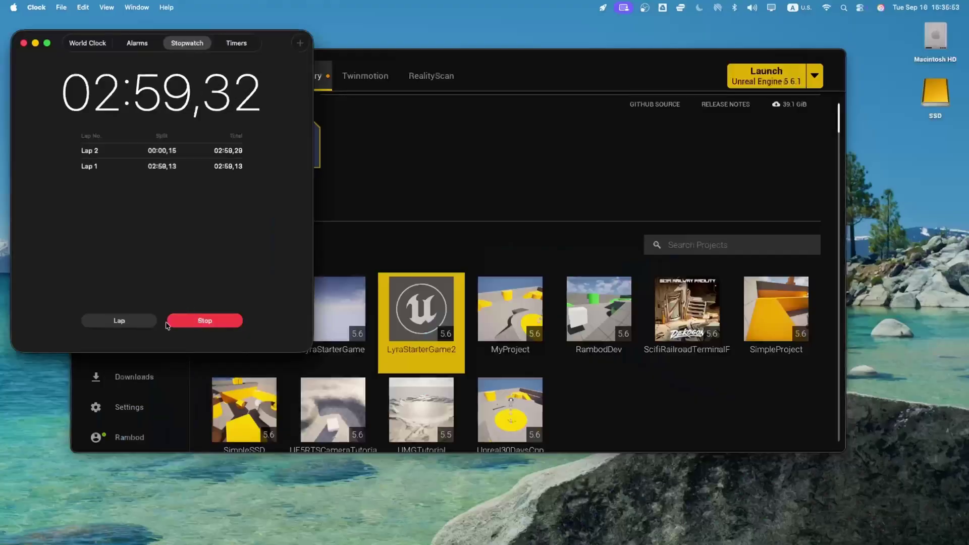
# Switch to LyraStarterGame2 and move around the Convolution Blackout spawn area beside Activity Monitor's CPU view.
pyautogui.click(88, 56)
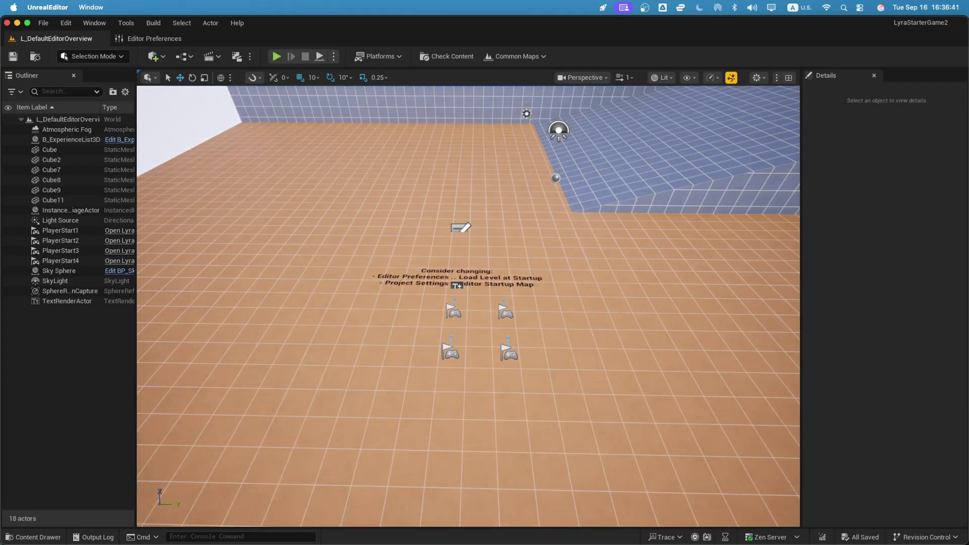
pyautogui.press('super+Tab')
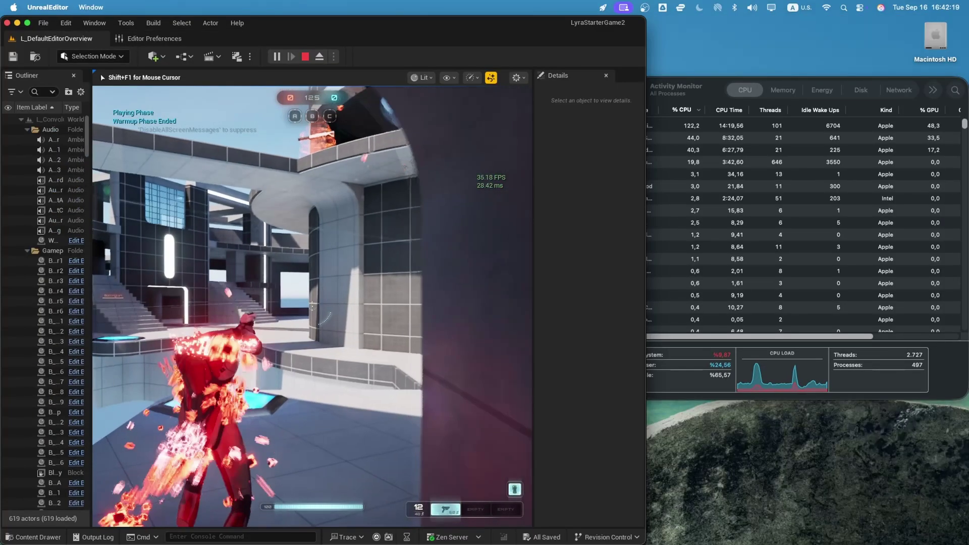
pyautogui.press('w')
pyautogui.press('a')
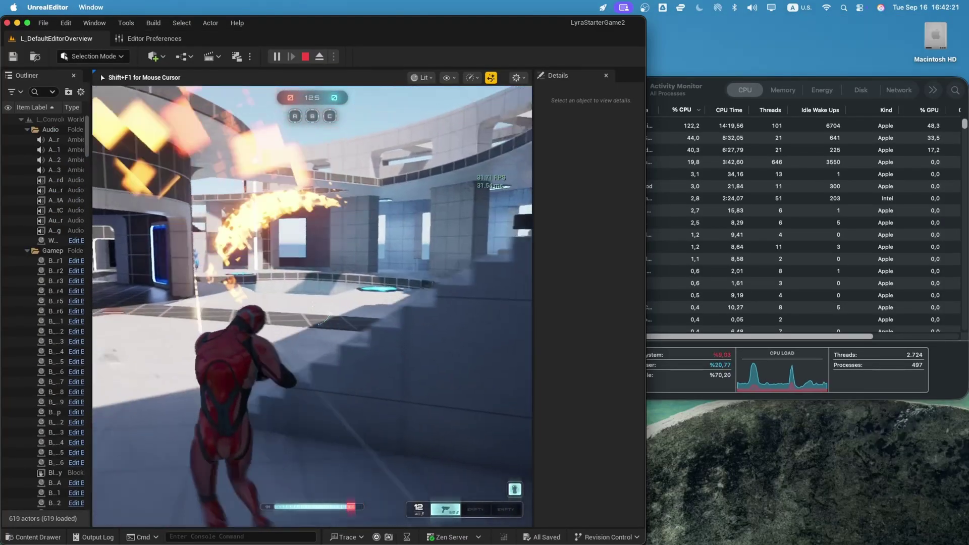
pyautogui.press('a')
pyautogui.press('w')
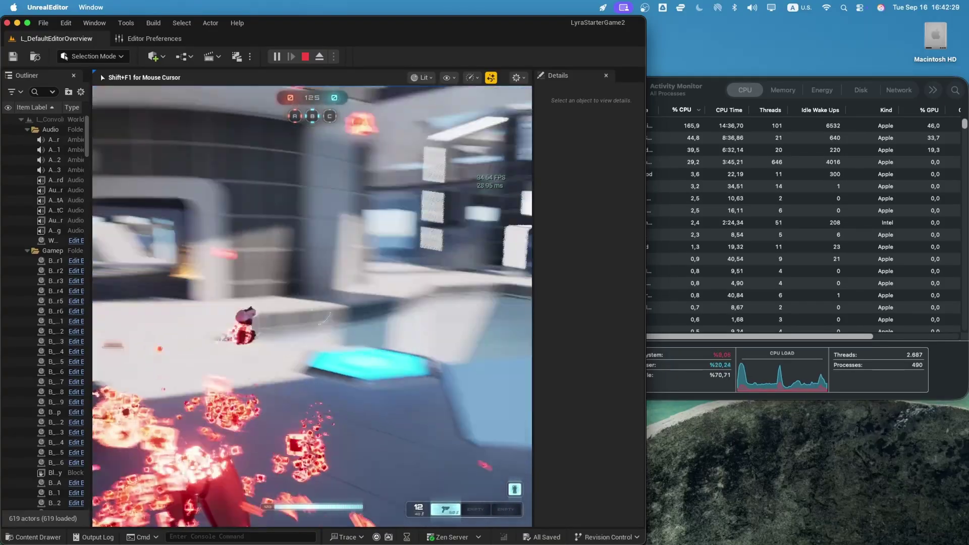
# Run past the glowing hexagonal pad, through the dark round hall, and toward the cyan-framed tunnel beside the CPU view.
pyautogui.press('w')
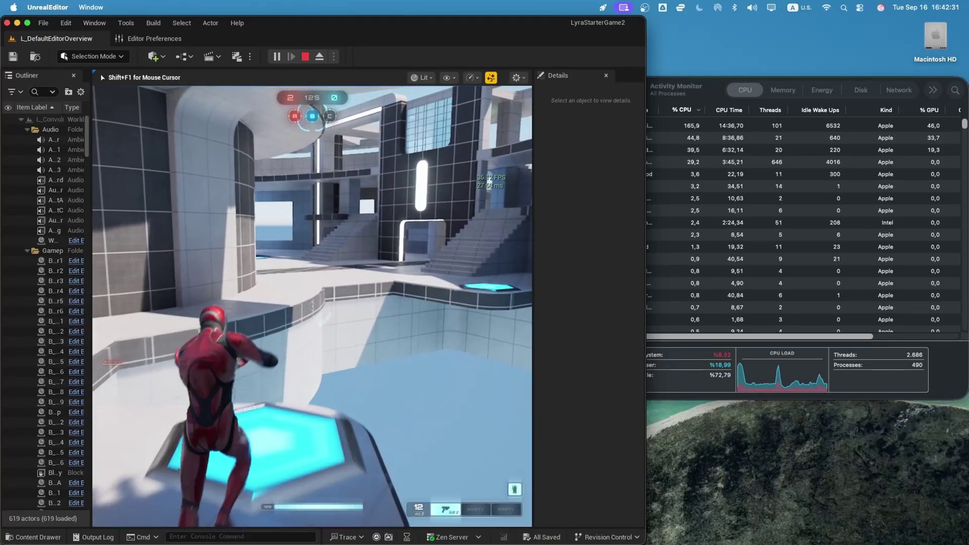
pyautogui.press('w')
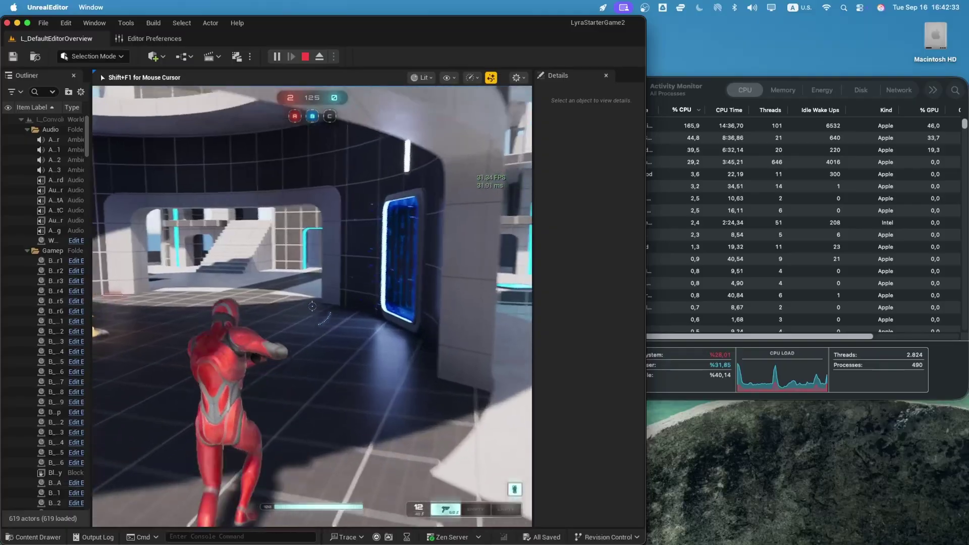
pyautogui.press('w')
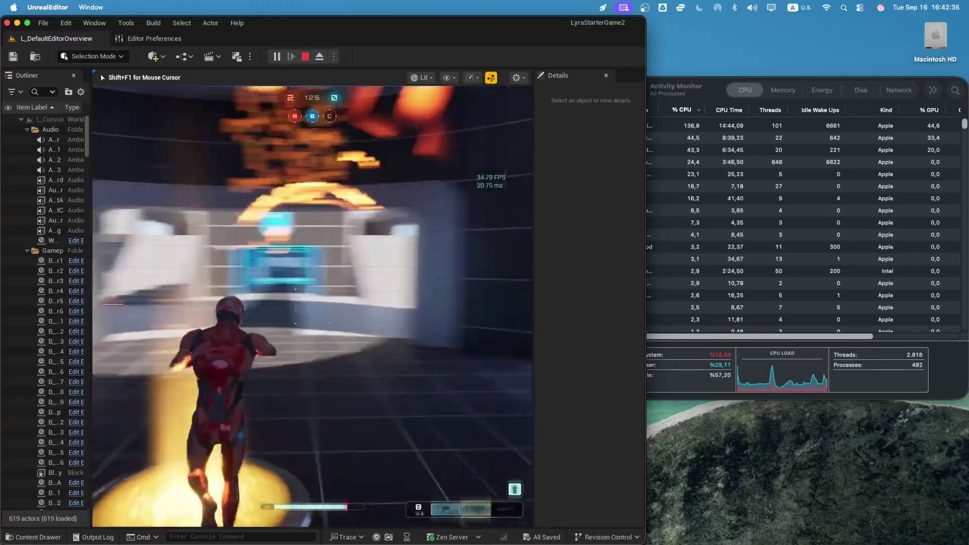
pyautogui.press('w')
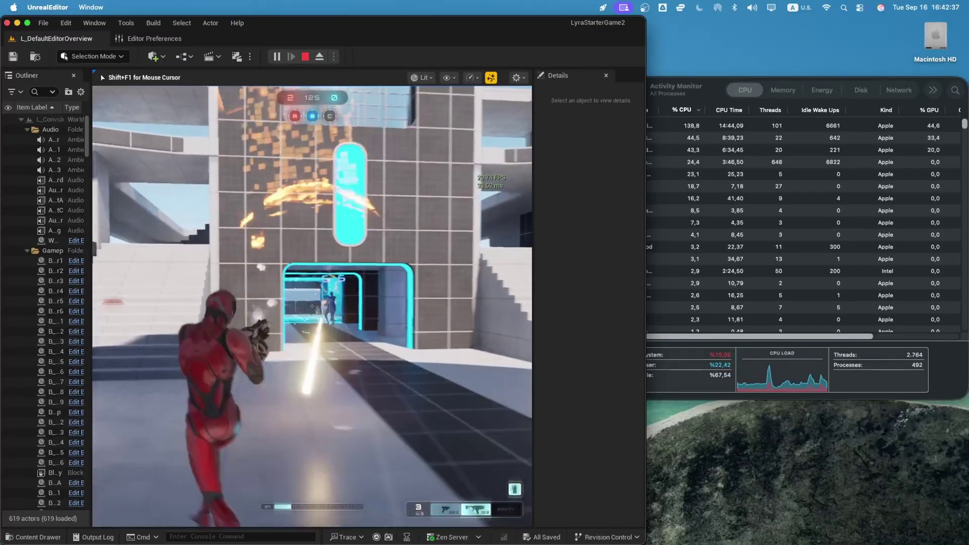
pyautogui.press('w')
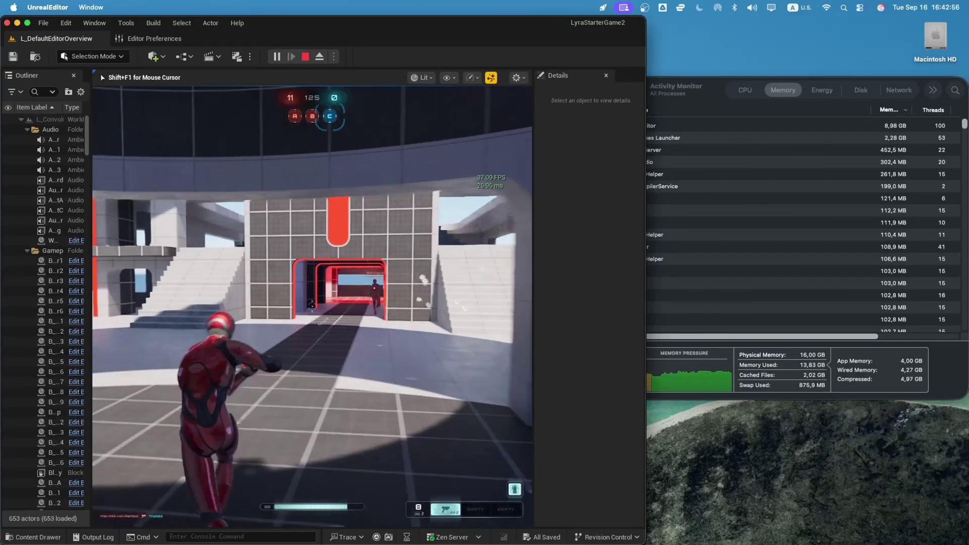
# Run across the terrace into the dark round hall and collect the weapon from the golden pad beside Activity Monitor's memory view.
pyautogui.press('w')
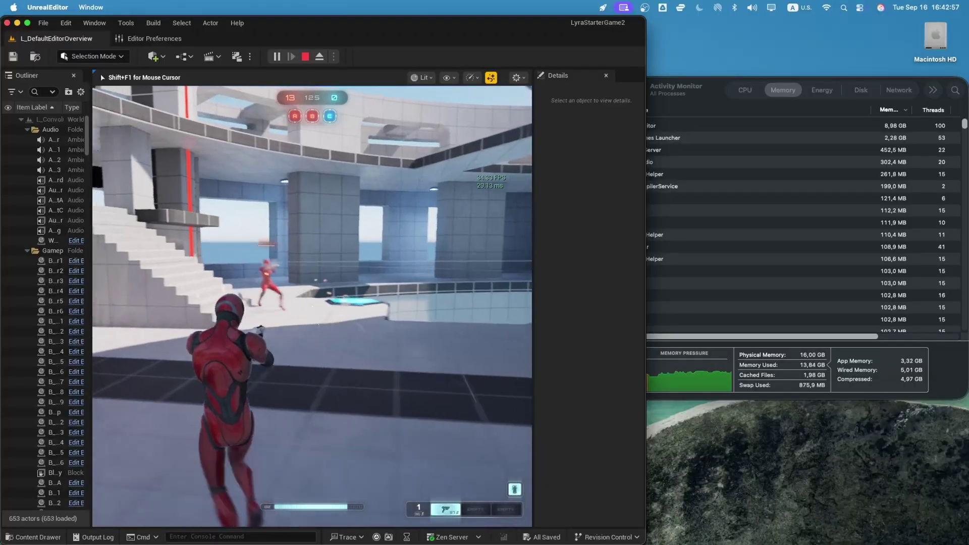
pyautogui.press('w')
pyautogui.click(311, 306)
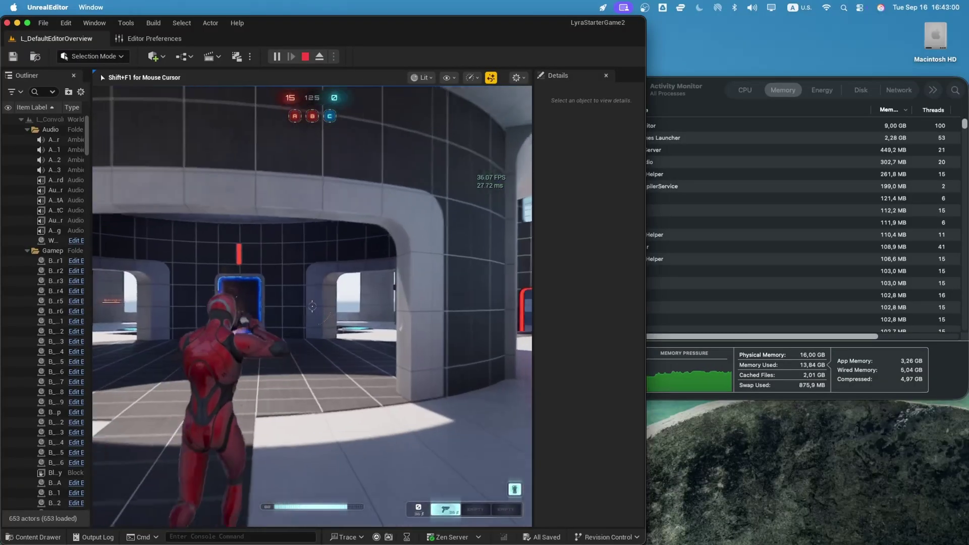
pyautogui.press('w')
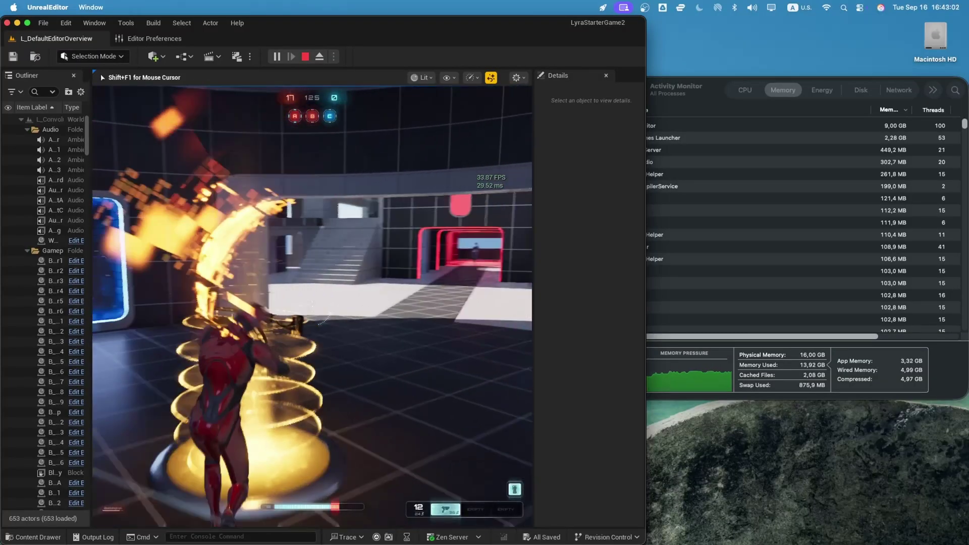
pyautogui.press('w')
pyautogui.click(312, 306)
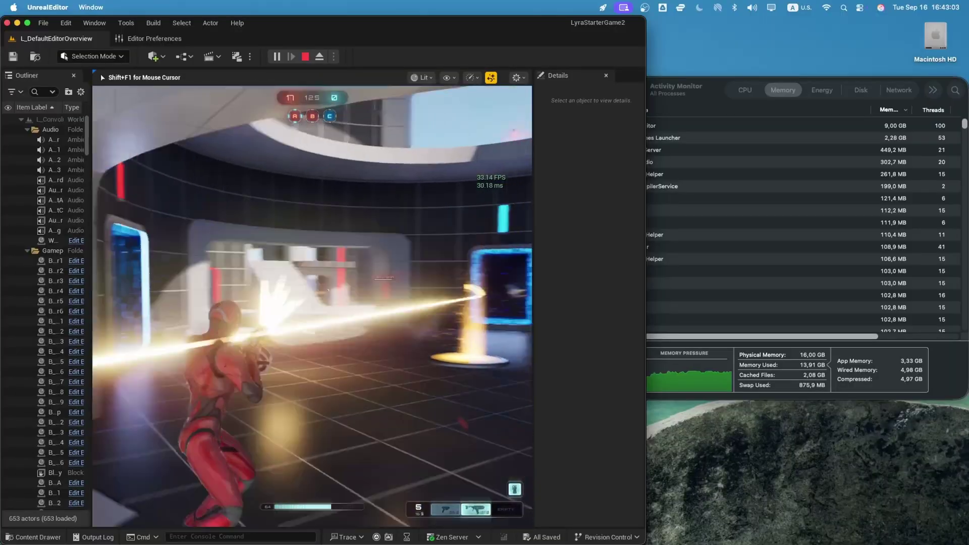
# Fire the collected weapon while running past the blue portal and toward the cyan-framed tunnel, and bring up the game's pause menu.
pyautogui.press('w')
pyautogui.click(312, 306)
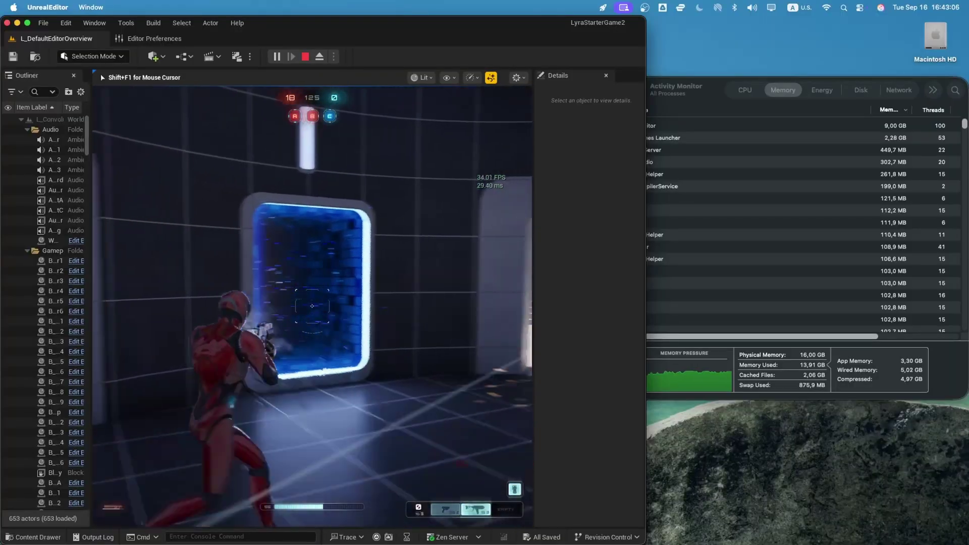
pyautogui.press('w')
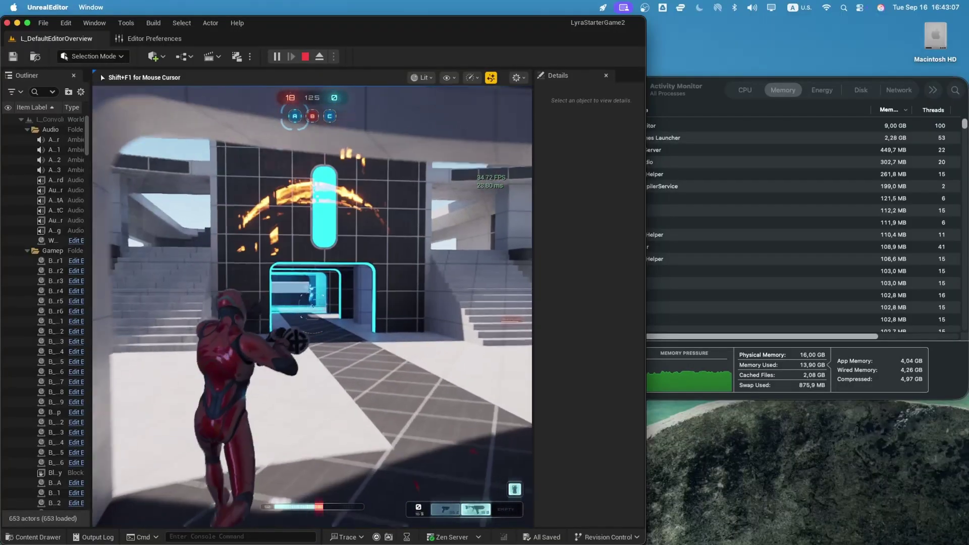
pyautogui.press('w')
pyautogui.click(312, 306)
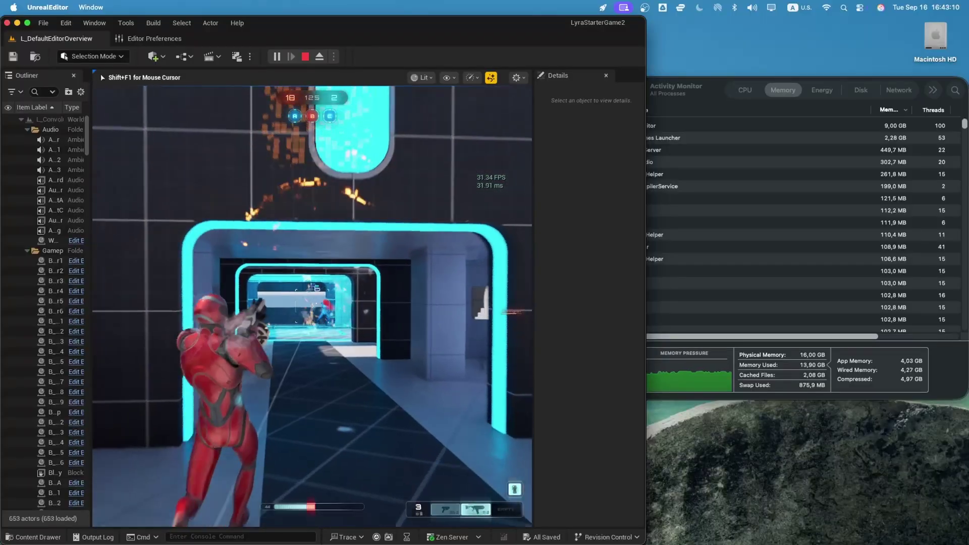
pyautogui.press('w')
pyautogui.click(312, 306)
pyautogui.press('w')
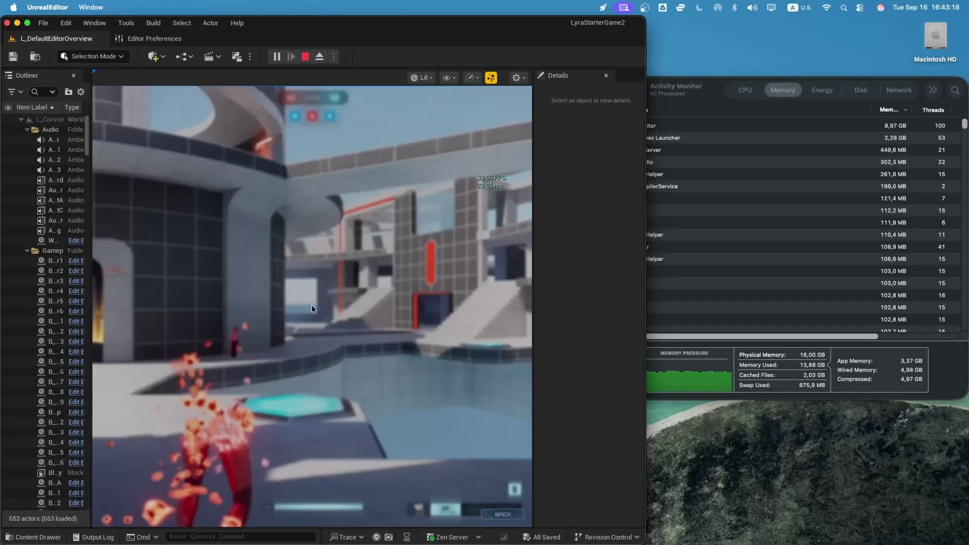
pyautogui.press('Escape')
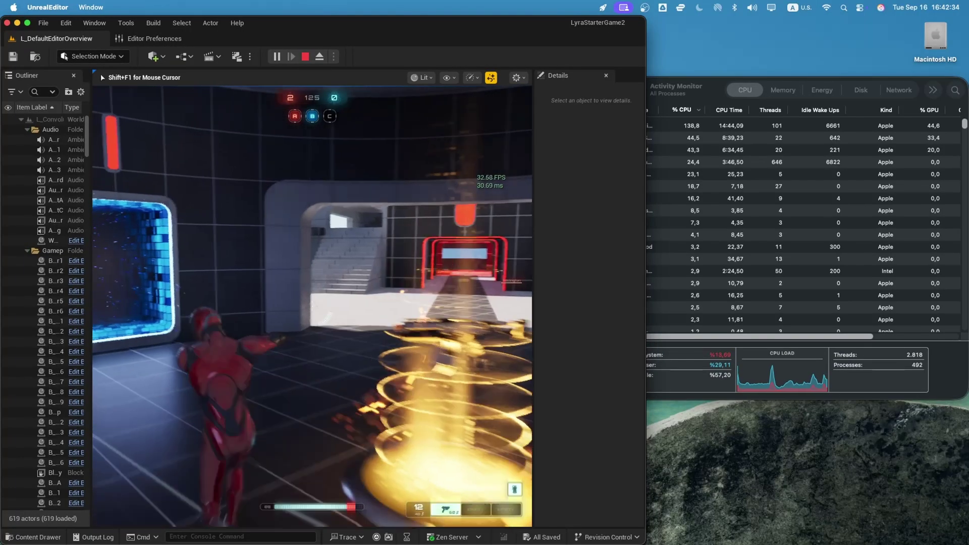
# Run from the golden pad in the round hall toward the cyan-framed tunnel while firing, beside Activity Monitor's CPU view.
pyautogui.press('w')
pyautogui.press('w')
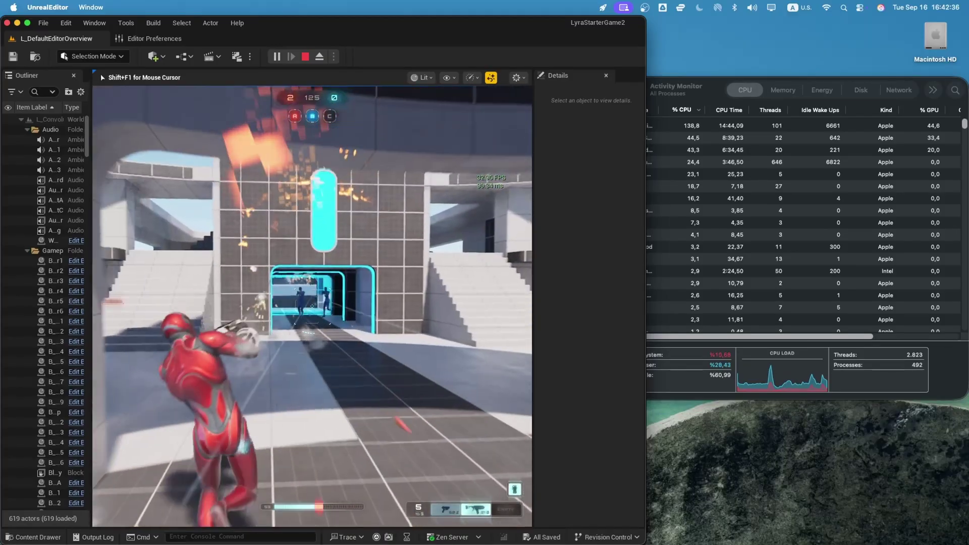
pyautogui.click(312, 308)
pyautogui.press('w')
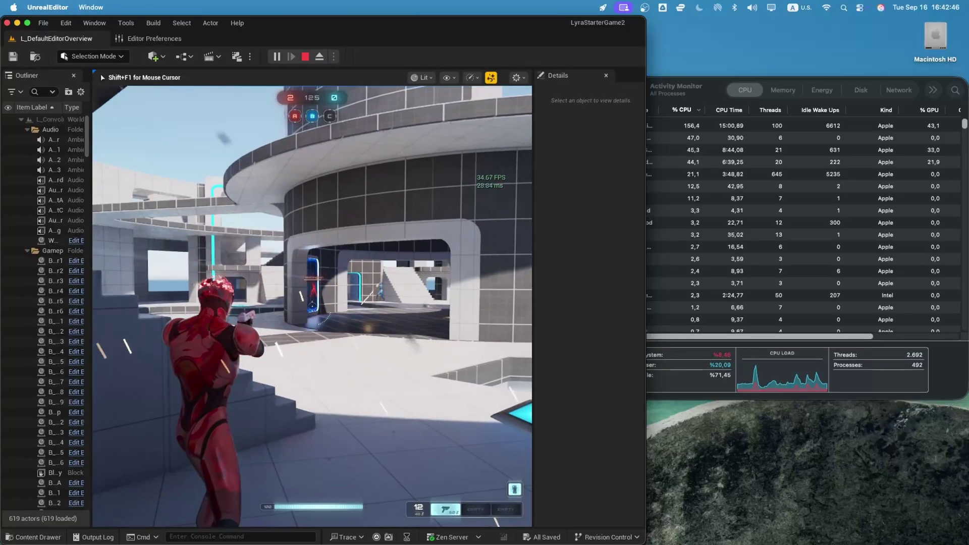
# Run from the outdoor stairs toward the round tower's archway while firing the pistol at the characters inside.
pyautogui.press('w')
pyautogui.click(312, 306)
pyautogui.click(313, 306)
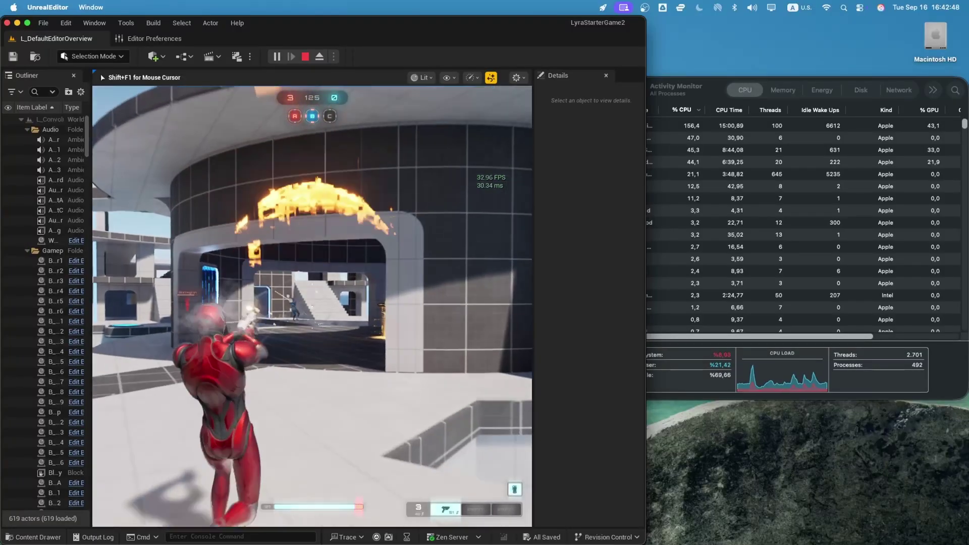
pyautogui.click(313, 307)
pyautogui.press('w')
pyautogui.click(312, 306)
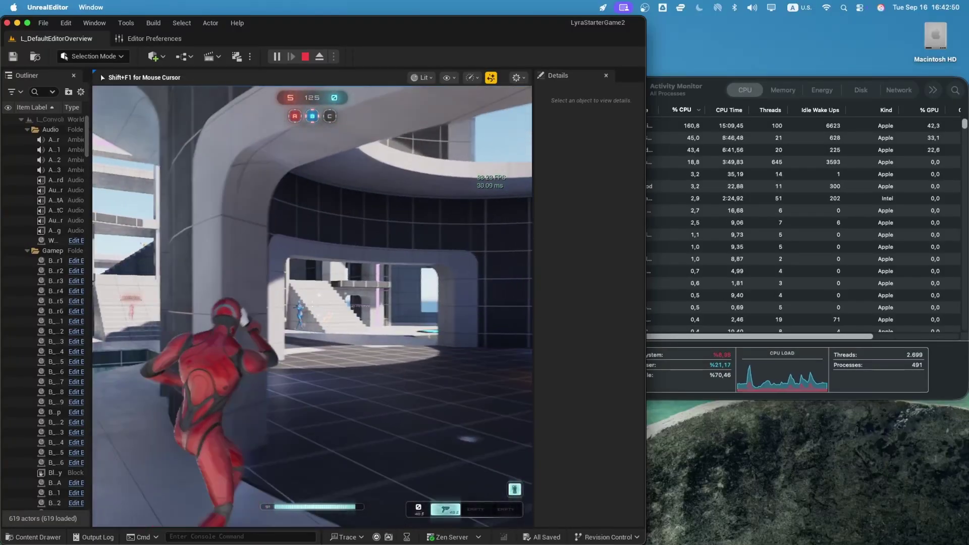
# Cross the round hall while shooting at the blue opponent on the far stairs, and pause the game.
pyautogui.press('w')
pyautogui.click(312, 307)
pyautogui.click(313, 307)
pyautogui.click(313, 306)
pyautogui.click(312, 306)
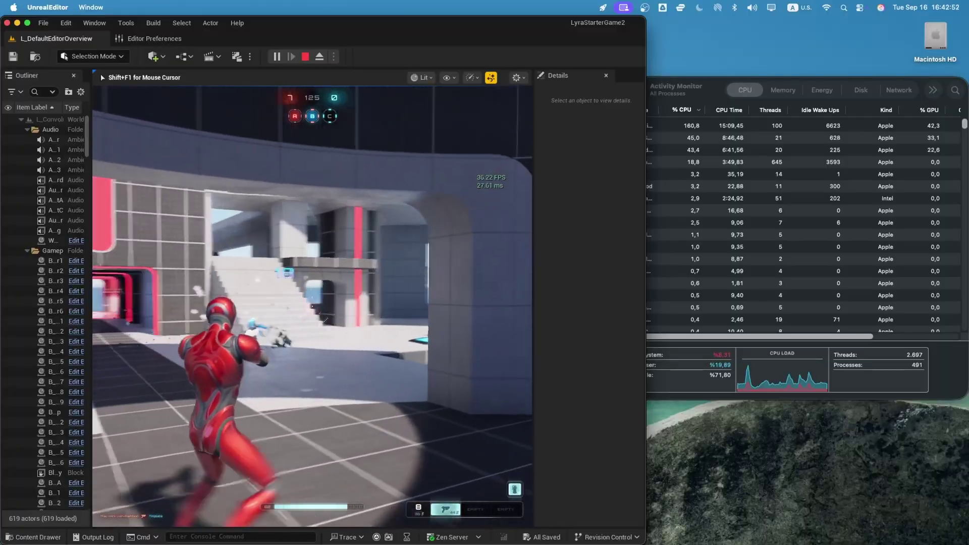
pyautogui.press('Escape')
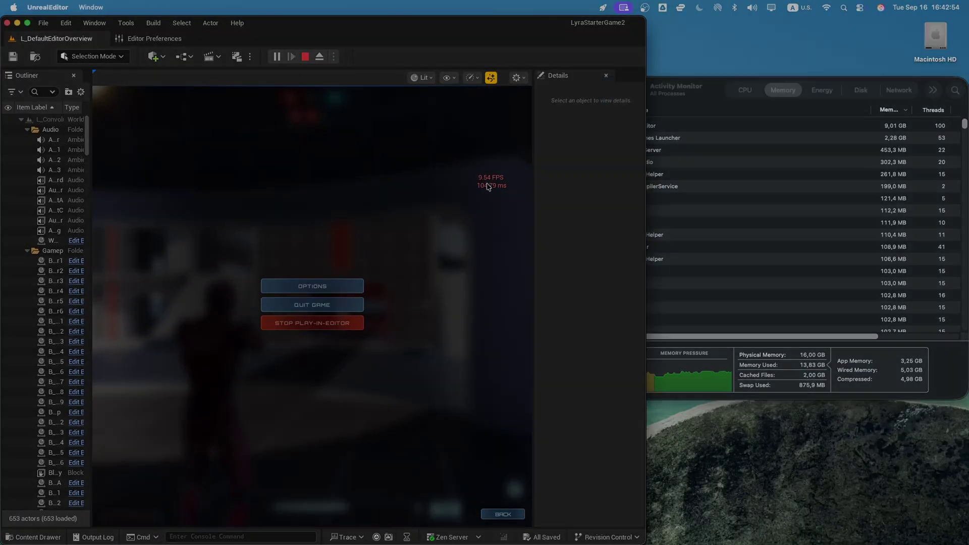
# Look through the Cyberpunk Rooftop Market gallery images on the Cosmos page, from the market overview to the neon shop and rooftop sofa.
pyautogui.click(387, 456)
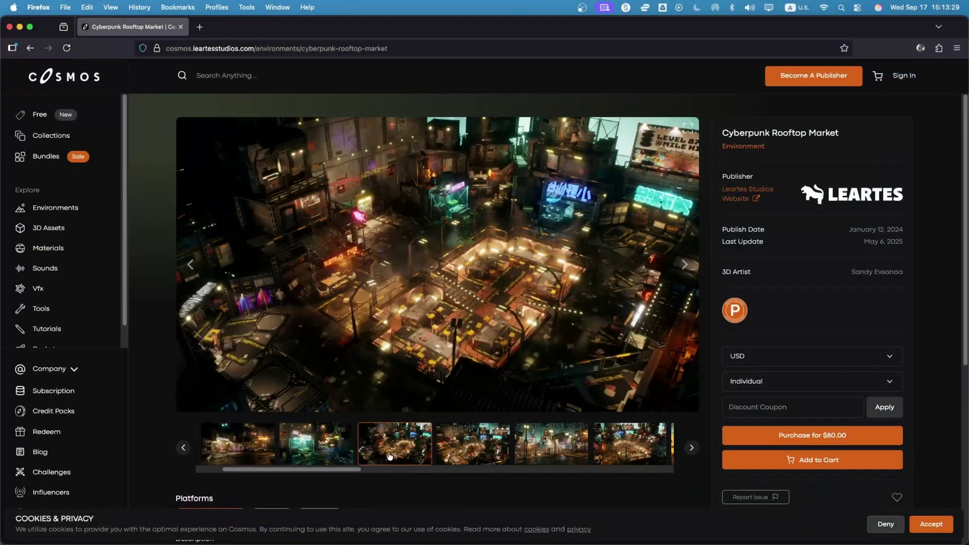
pyautogui.click(460, 451)
pyautogui.moveTo(360, 469); pyautogui.dragTo(494, 470)
pyautogui.click(482, 445)
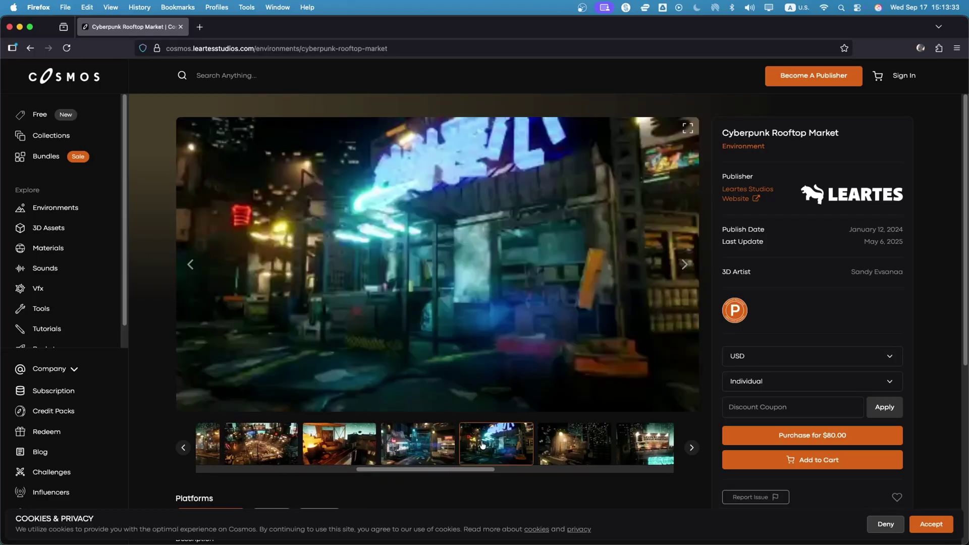
pyautogui.click(437, 451)
pyautogui.click(359, 444)
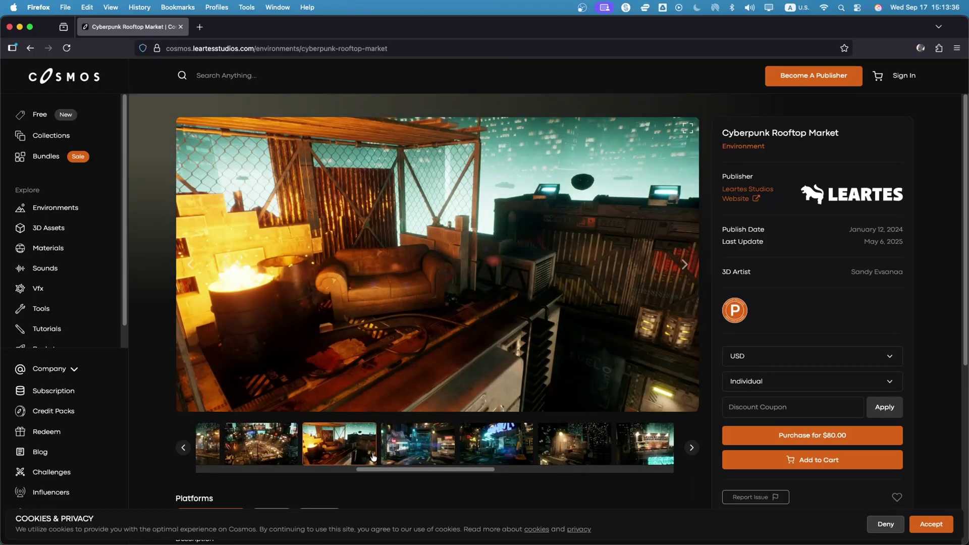
pyautogui.hscroll(-5, 373, 446)
pyautogui.click(383, 448)
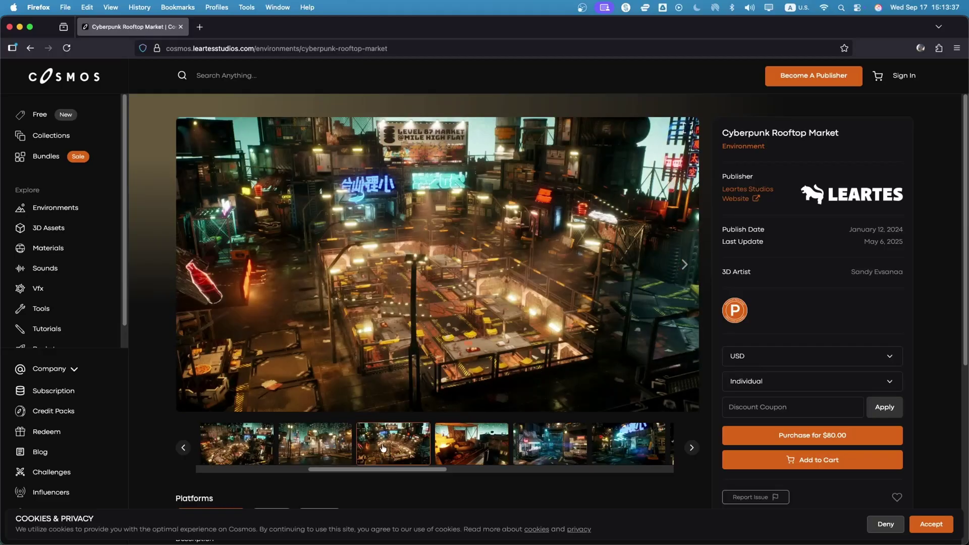
# View the remaining Cyberpunk Rooftop Market gallery images and open the first preview video near the end of the gallery.
pyautogui.click(343, 449)
pyautogui.moveTo(400, 471); pyautogui.dragTo(512, 471)
pyautogui.click(512, 449)
pyautogui.click(536, 448)
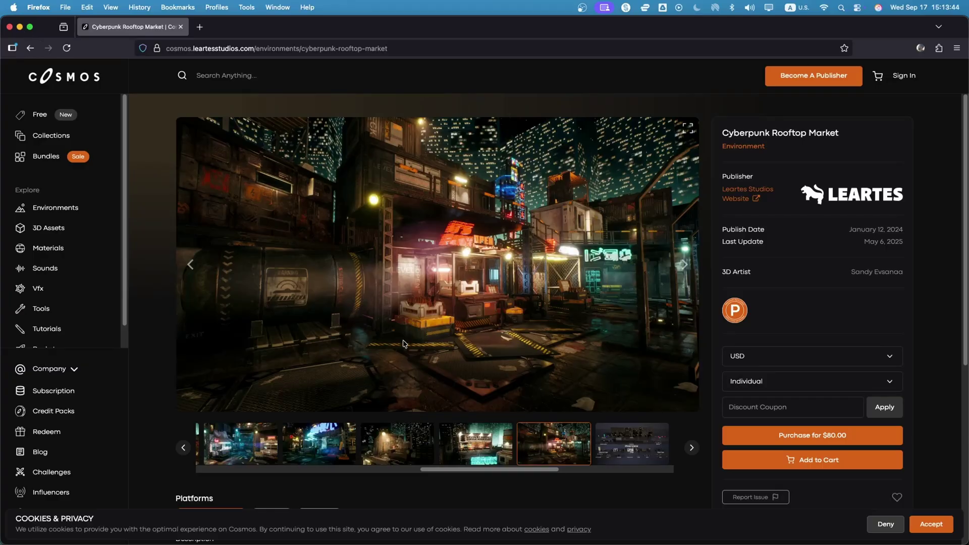
pyautogui.moveTo(488, 472); pyautogui.dragTo(603, 471)
pyautogui.click(556, 437)
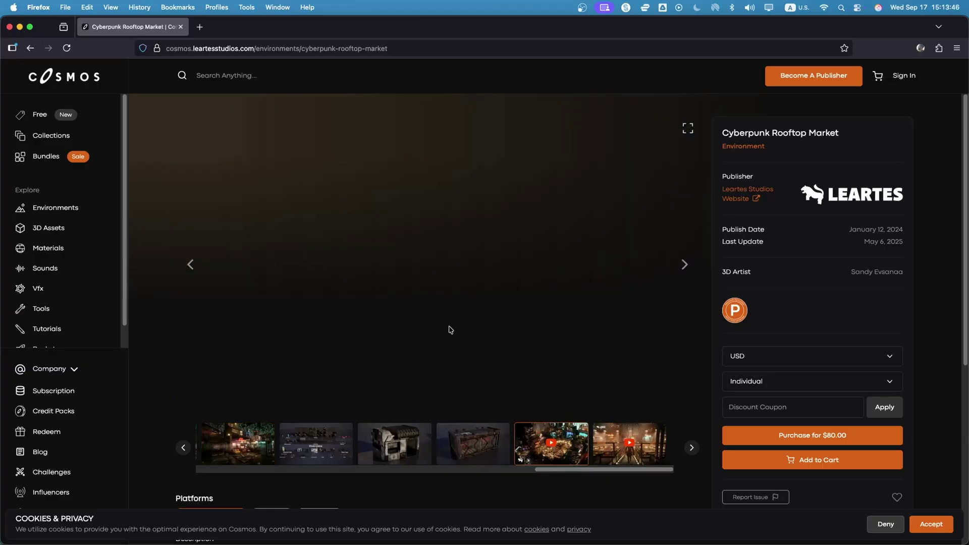
pyautogui.click(423, 250)
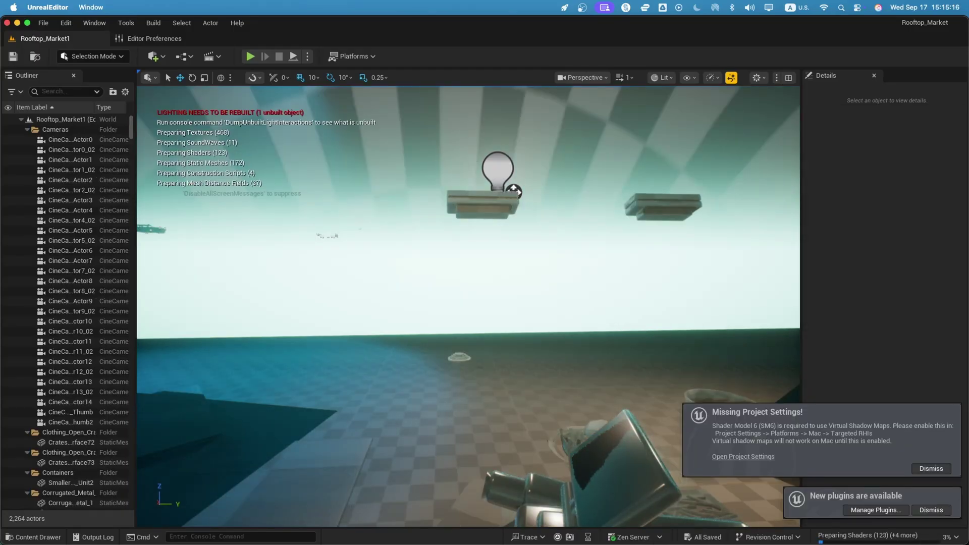
# Check the Clock stopwatch for the Rooftop_Market loading time and look over the viewport options while shaders and meshes are prepared.
pyautogui.press('super+Tab')
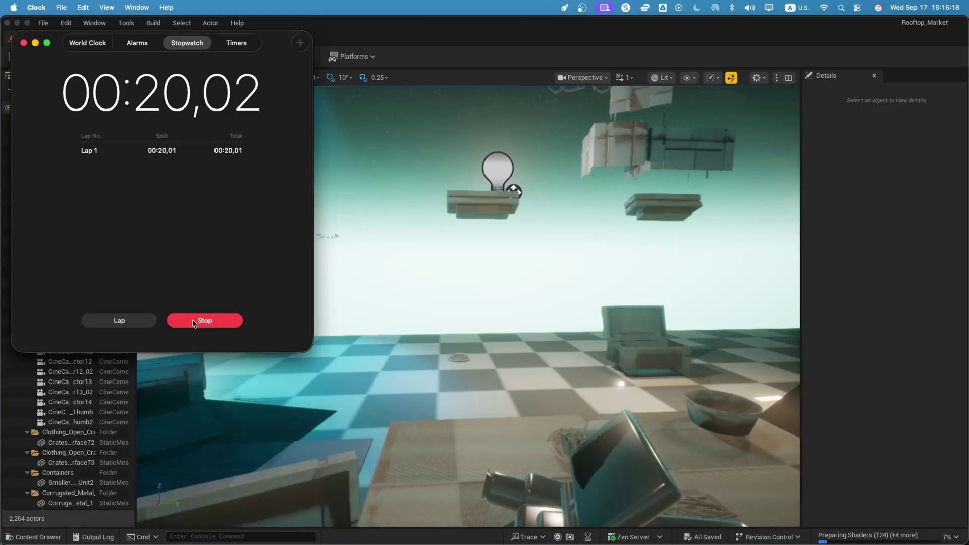
pyautogui.click(193, 321)
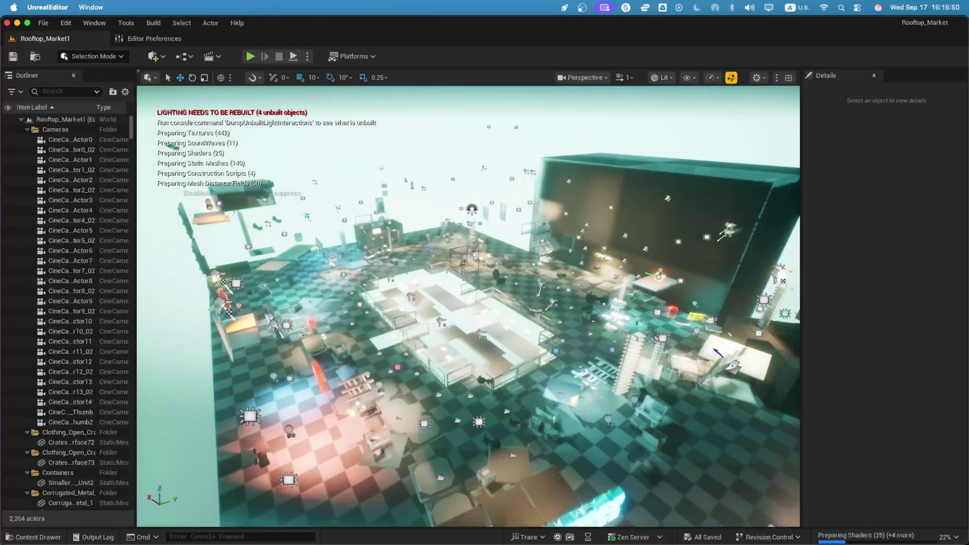
pyautogui.click(756, 78)
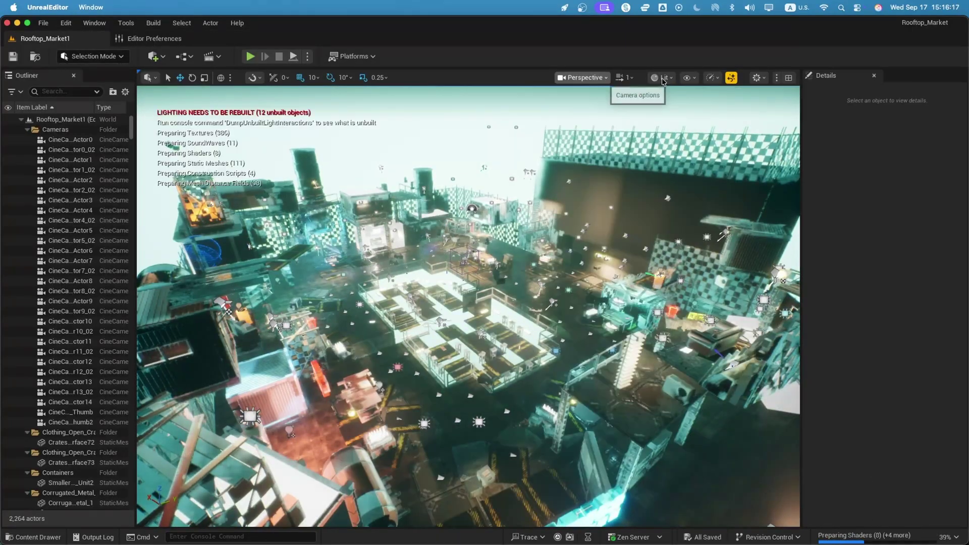
pyautogui.click(711, 78)
pyautogui.click(713, 94)
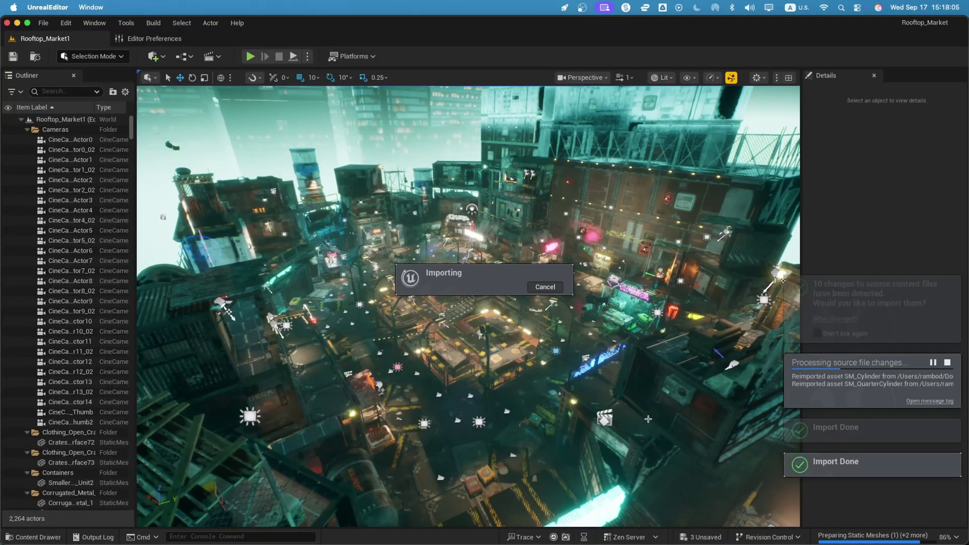
# Add a Player Start to the Rooftop_Market level and playtest it, running and jumping along the market walkway beside the CPU view.
pyautogui.click(154, 56)
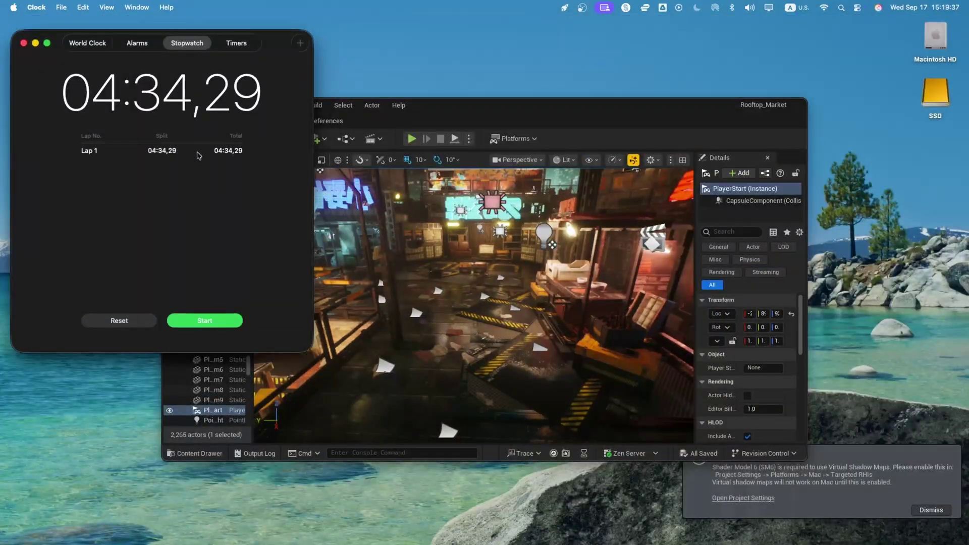
pyautogui.click(468, 106)
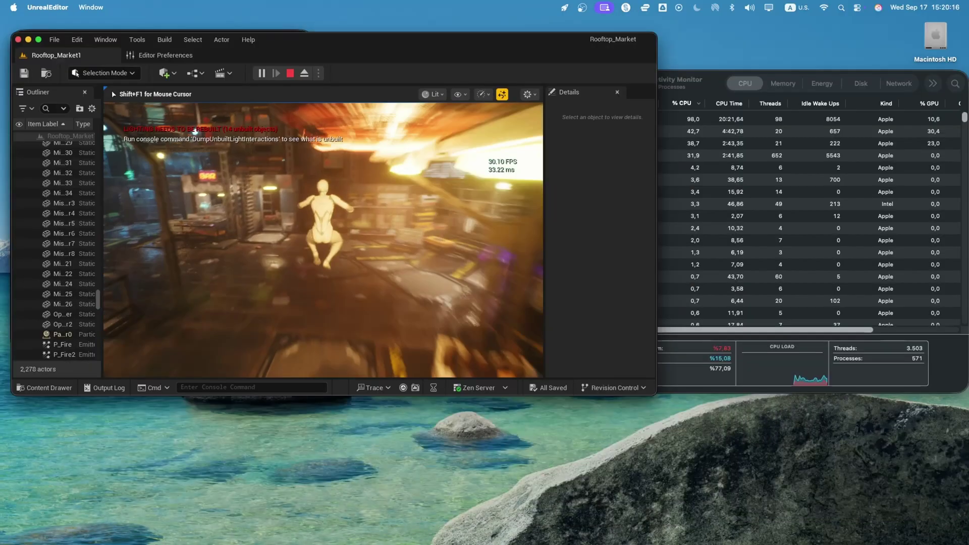
pyautogui.press('w')
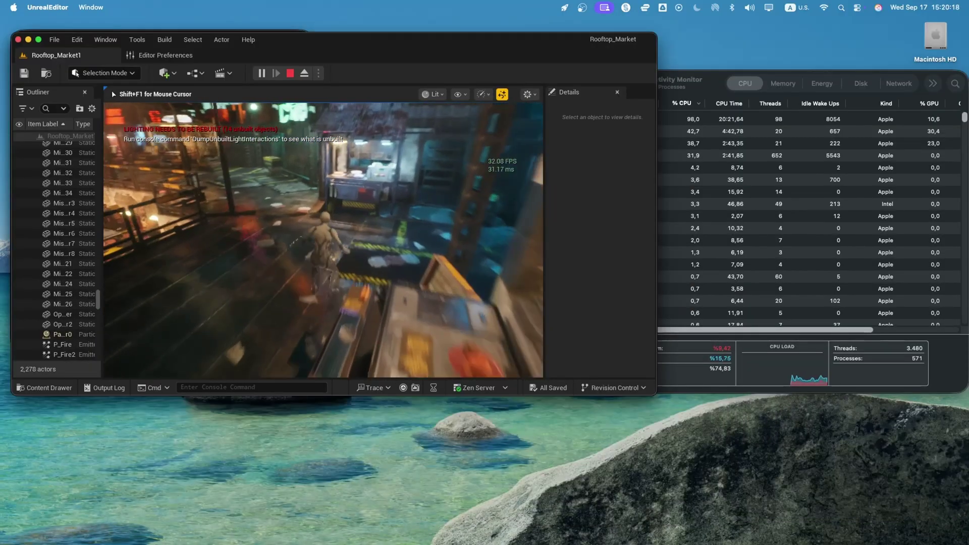
pyautogui.press('w')
pyautogui.press('space')
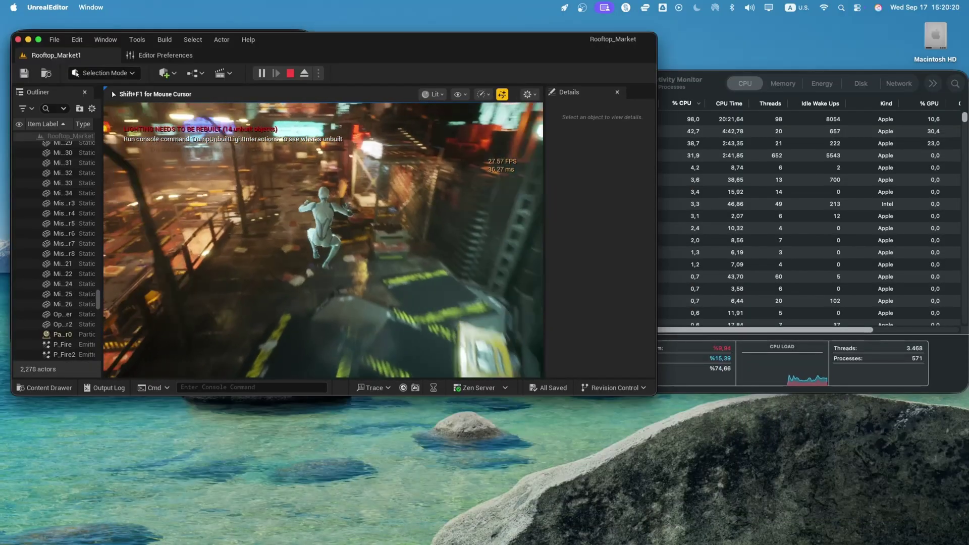
# Run past the market's food stalls and green-lit workbench, end the play session, and show Activity Monitor's memory view.
pyautogui.press('w')
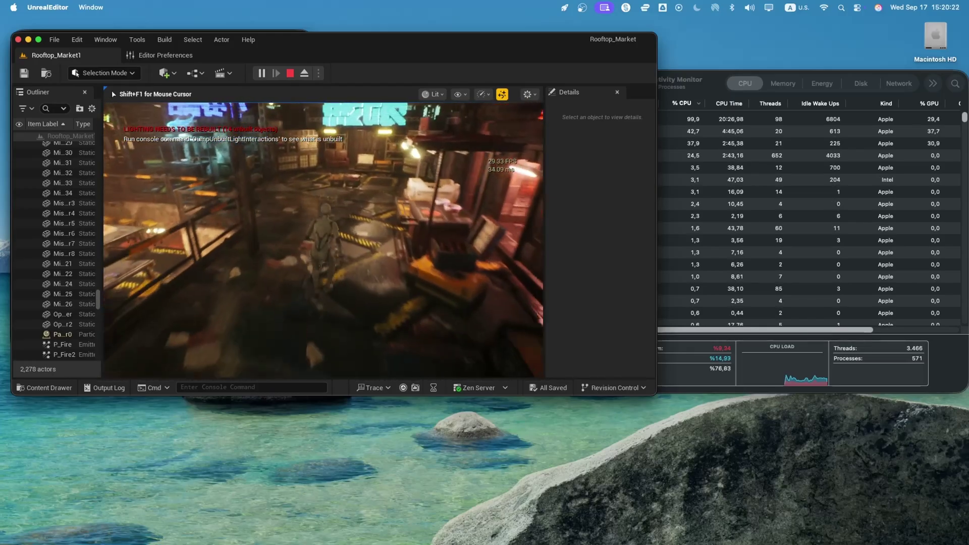
pyautogui.press('w')
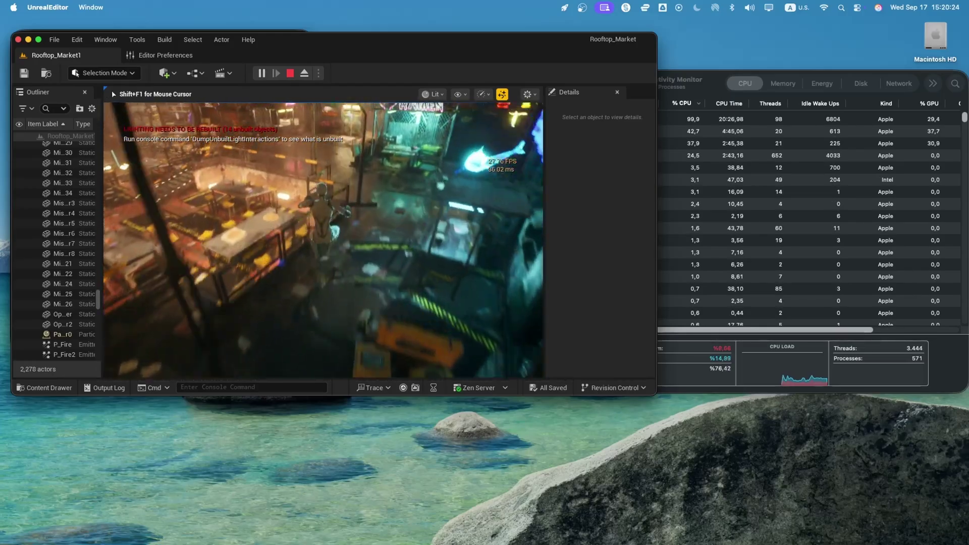
pyautogui.press('w')
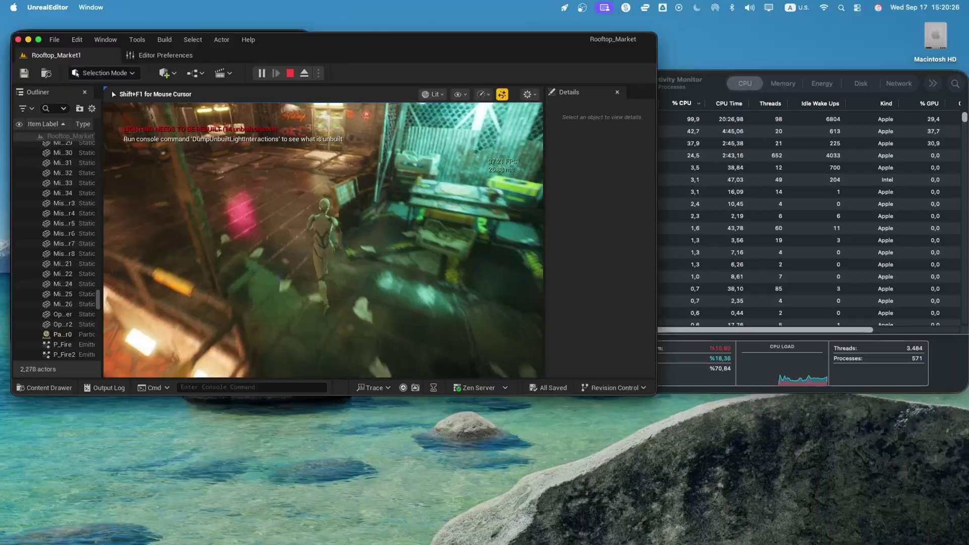
pyautogui.press('w')
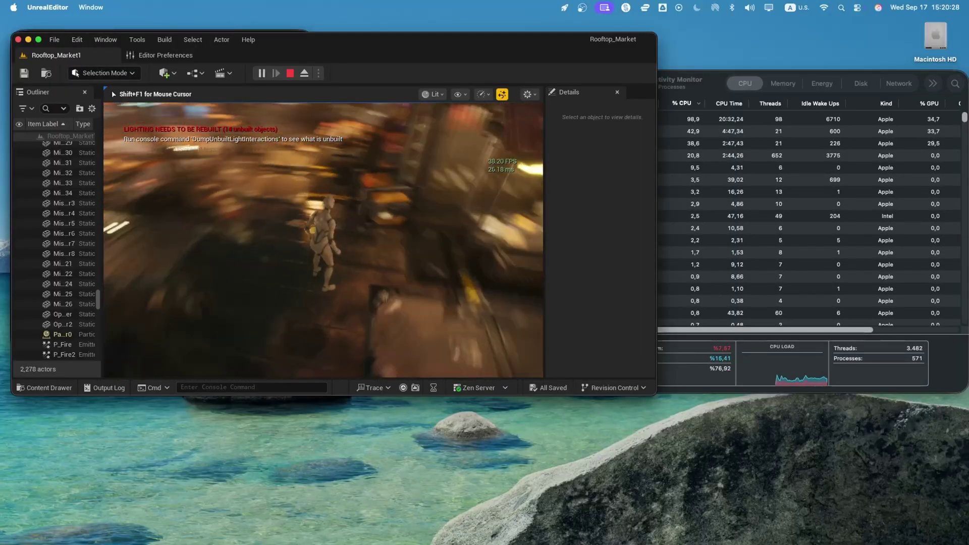
pyautogui.press('Escape')
pyautogui.click(716, 85)
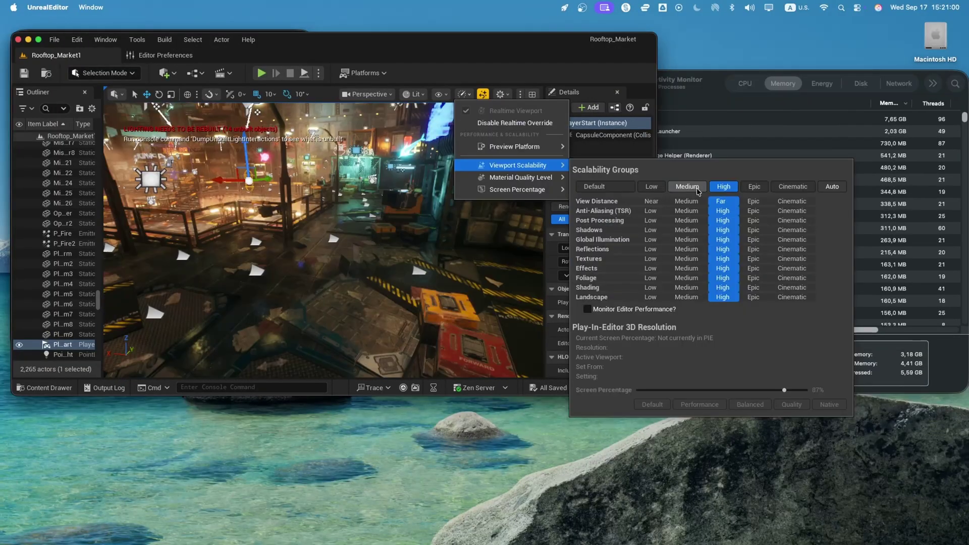
# Set all viewport scalability groups to Medium and playtest the Rooftop_Market level, running and jumping along the walkway.
pyautogui.click(688, 187)
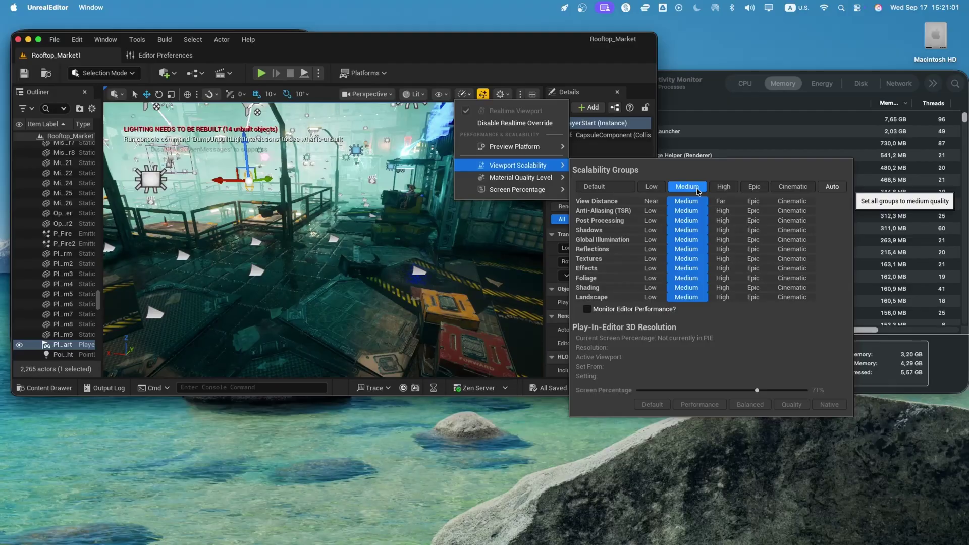
pyautogui.click(407, 64)
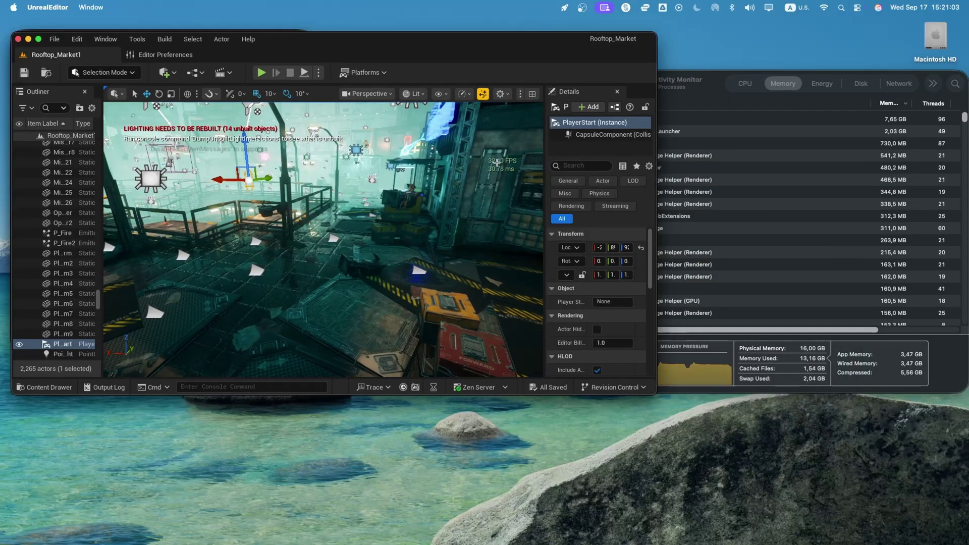
pyautogui.click(262, 74)
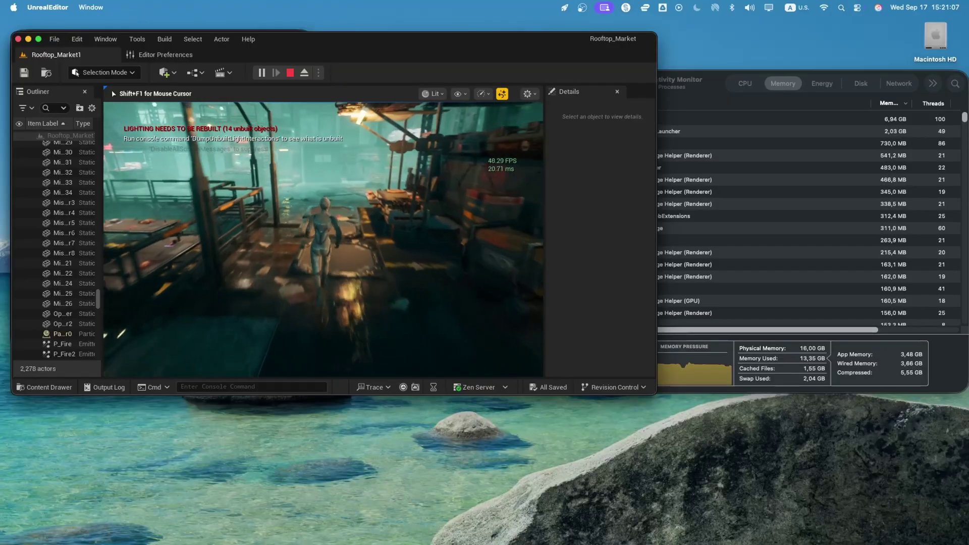
pyautogui.press('w')
pyautogui.press('space')
pyautogui.press('w')
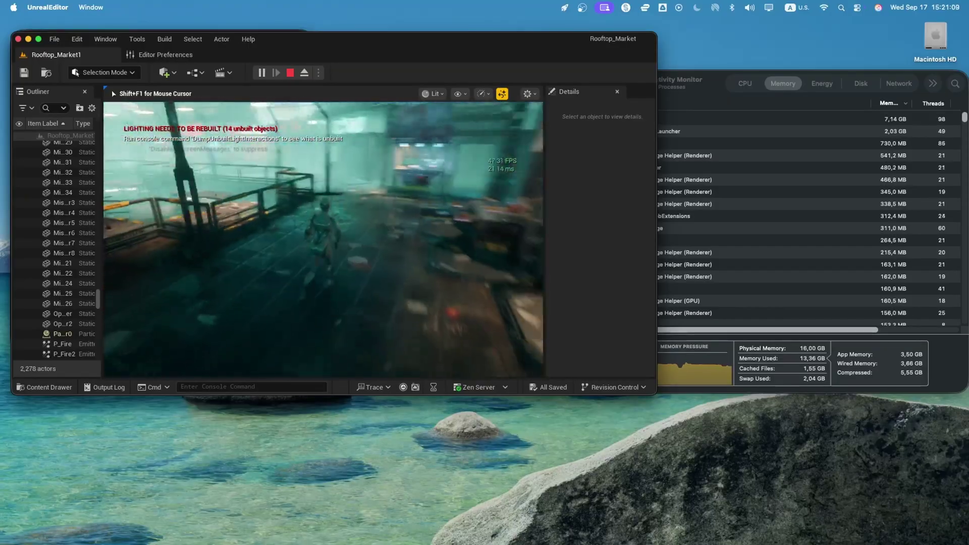
pyautogui.press('w')
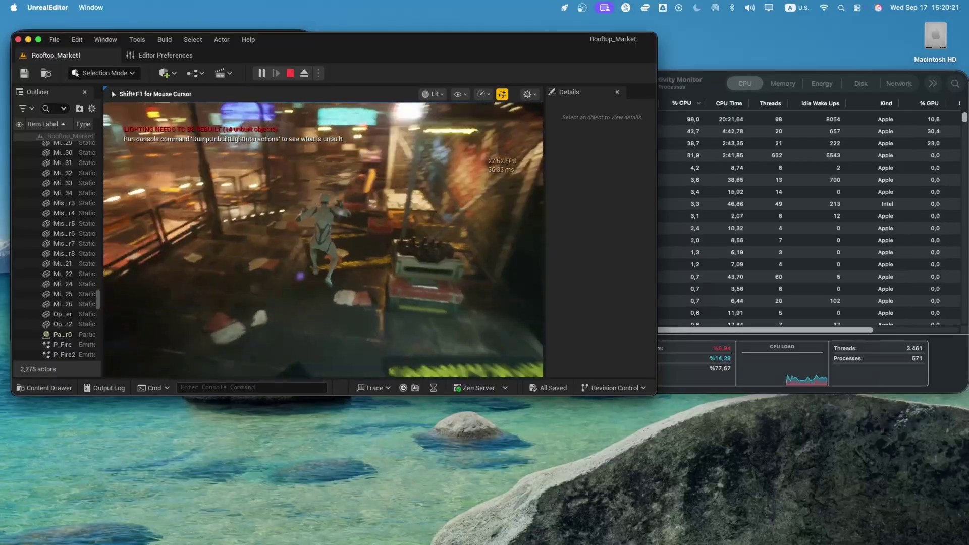
# Run and jump past the market's signs and food tables beside the CPU view, and end the play session.
pyautogui.press('w')
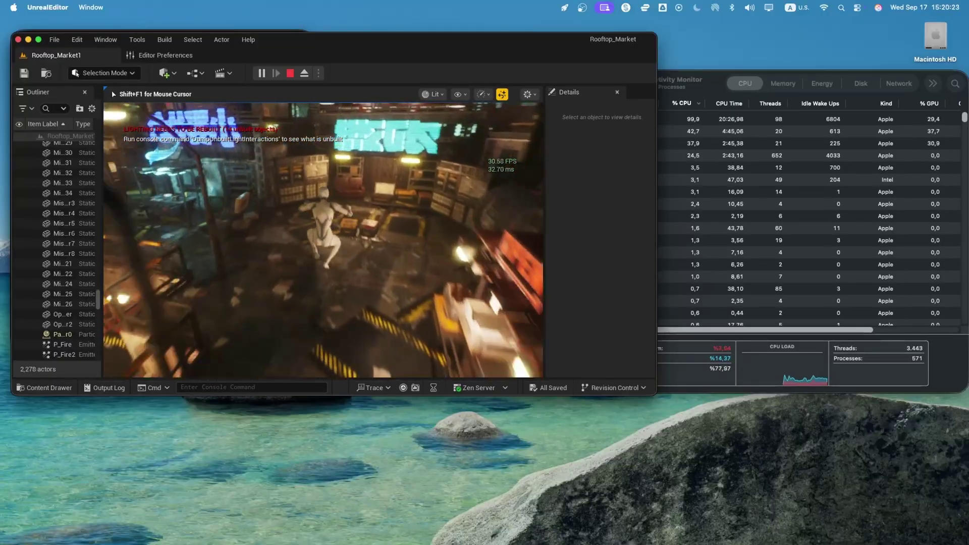
pyautogui.press('space')
pyautogui.press('w')
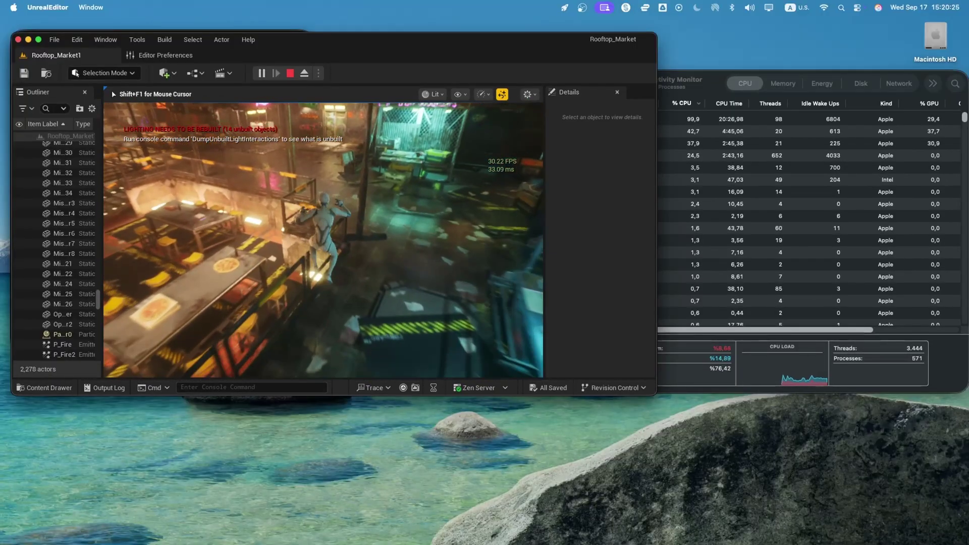
pyautogui.press('w')
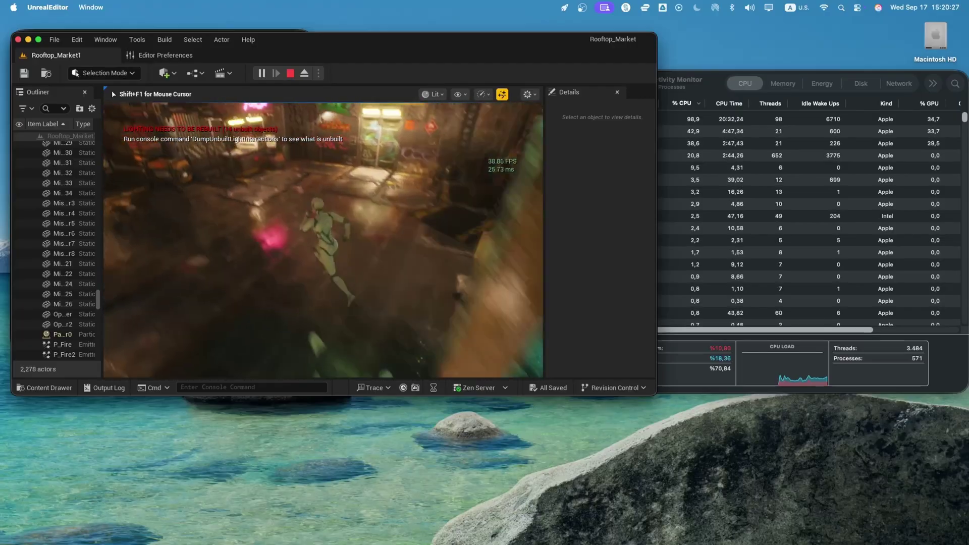
pyautogui.press('Escape')
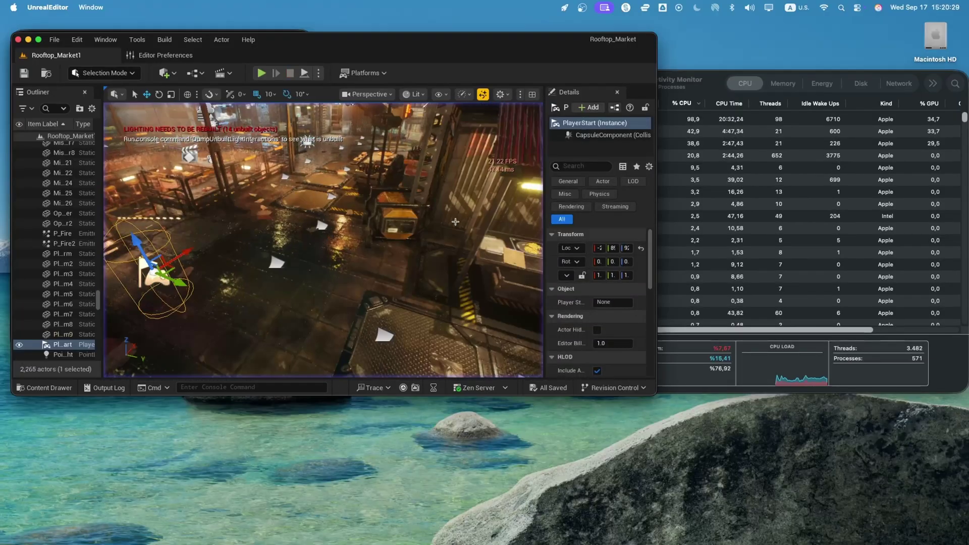
# Show Activity Monitor's memory view and playtest Rooftop_Market beside it, running past the stalls before ending the session.
pyautogui.click(689, 96)
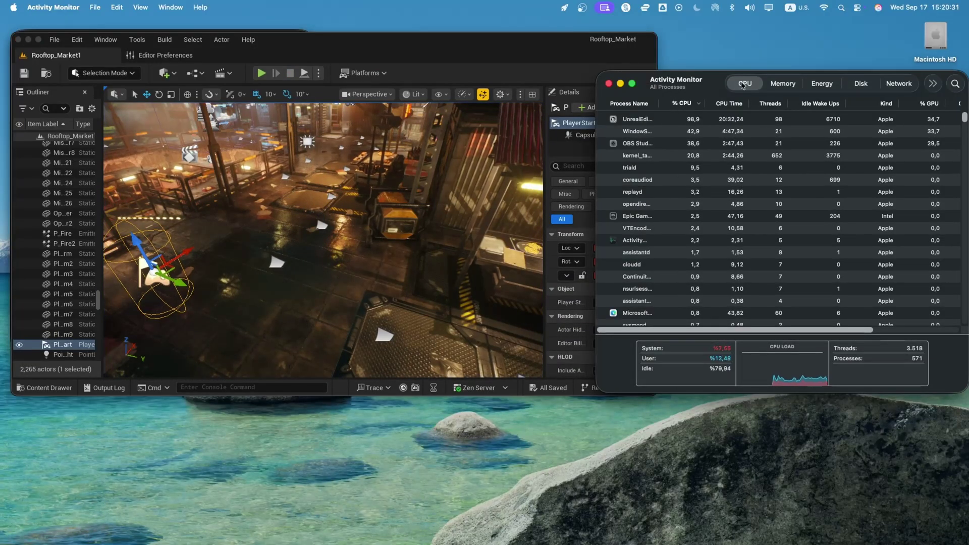
pyautogui.click(777, 84)
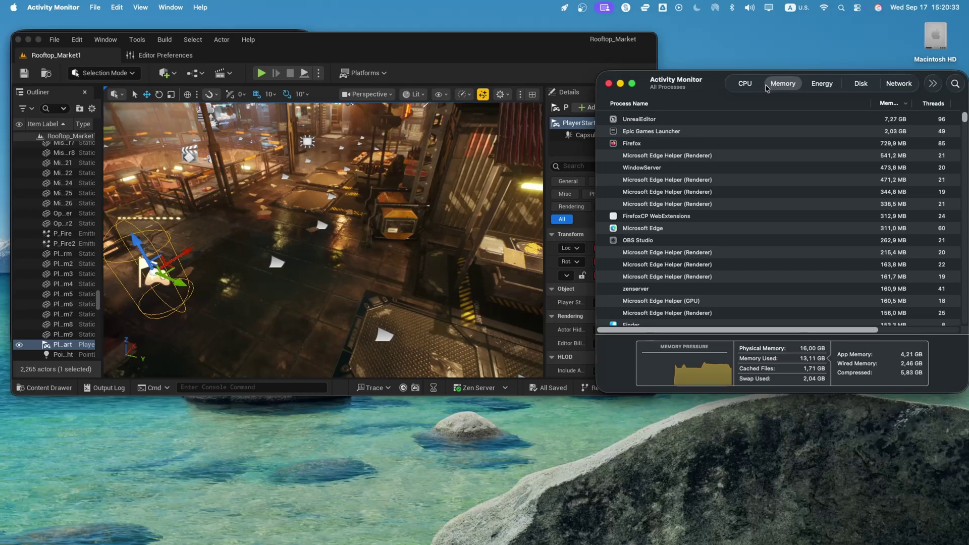
pyautogui.click(258, 74)
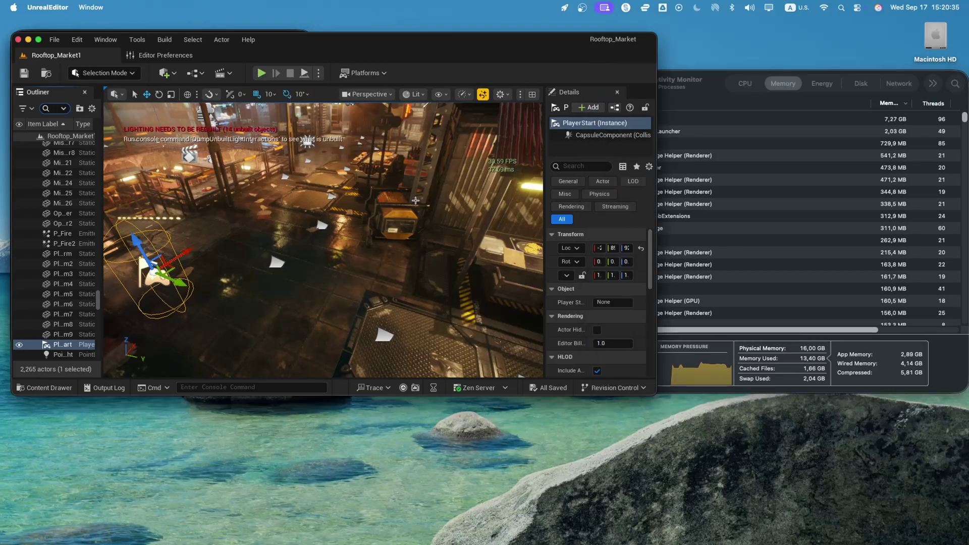
pyautogui.click(261, 74)
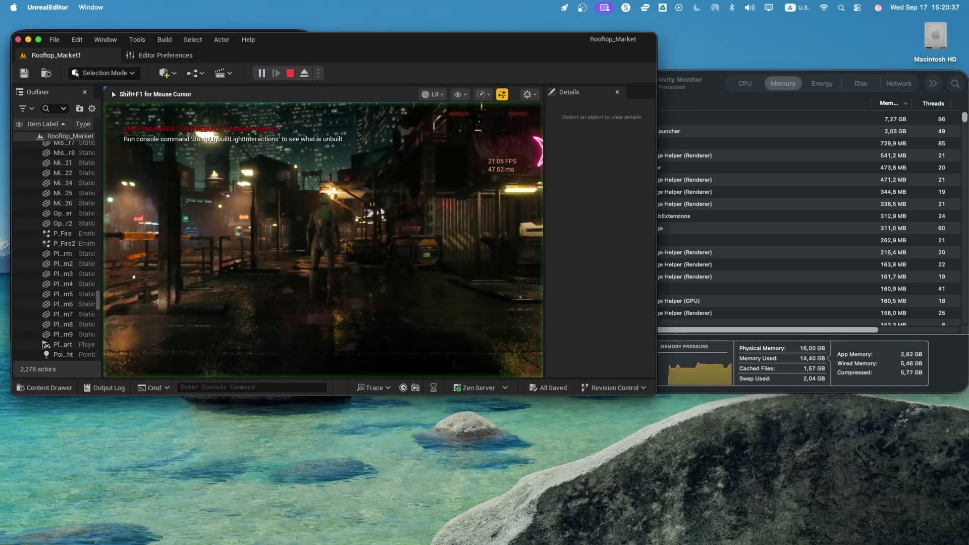
pyautogui.press('w')
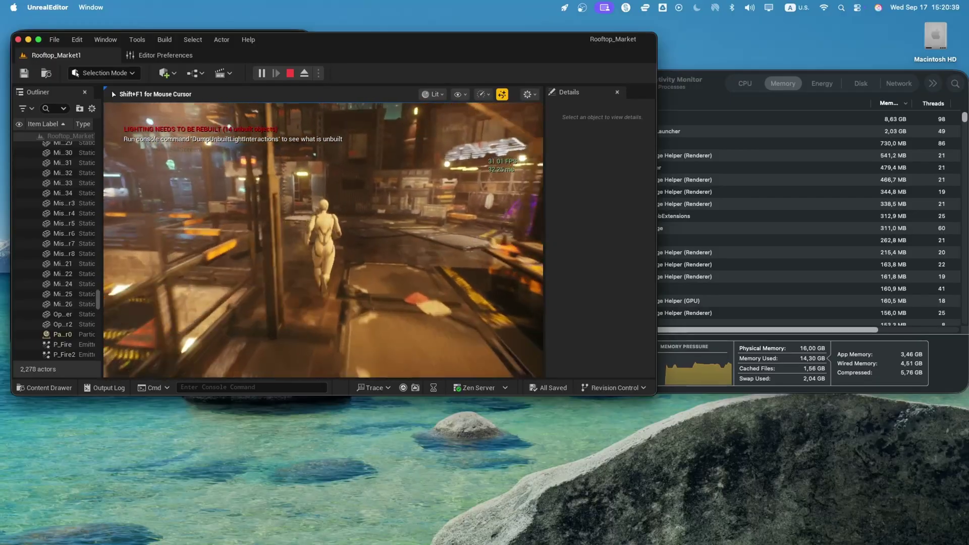
pyautogui.press('w')
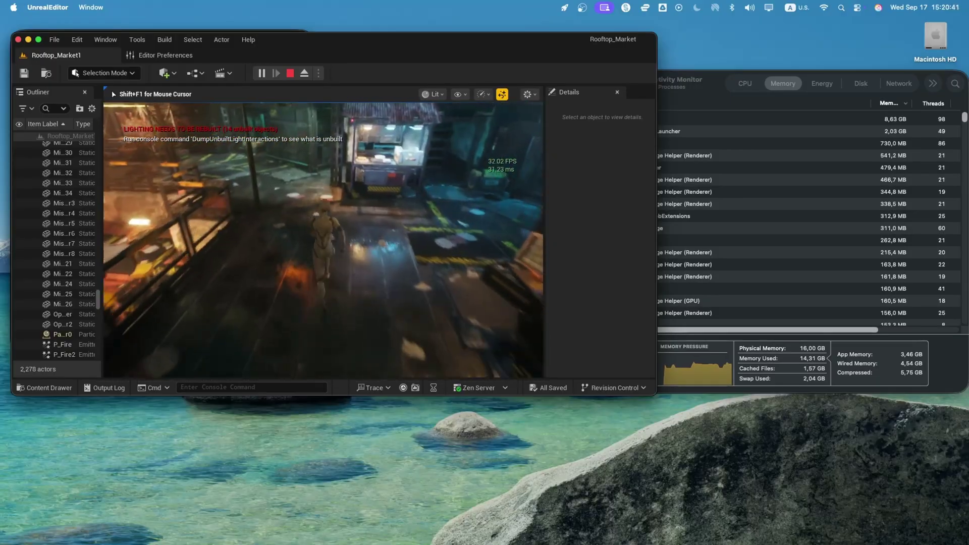
pyautogui.press('w')
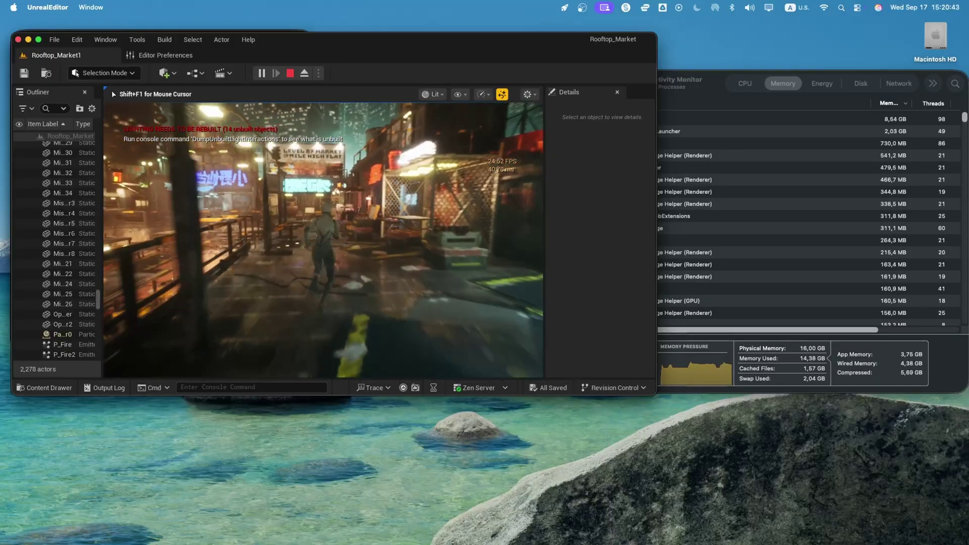
pyautogui.press('w')
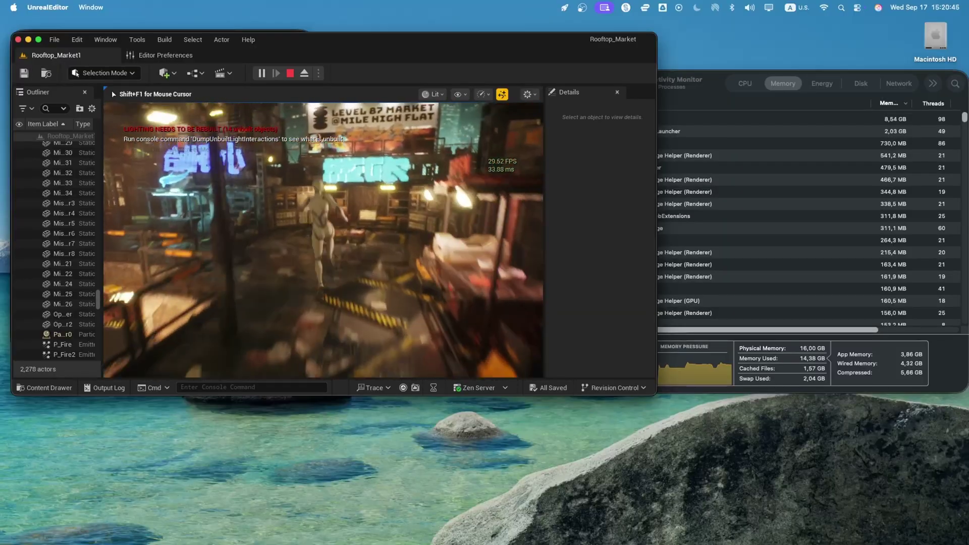
pyautogui.press('w')
pyautogui.press('Escape')
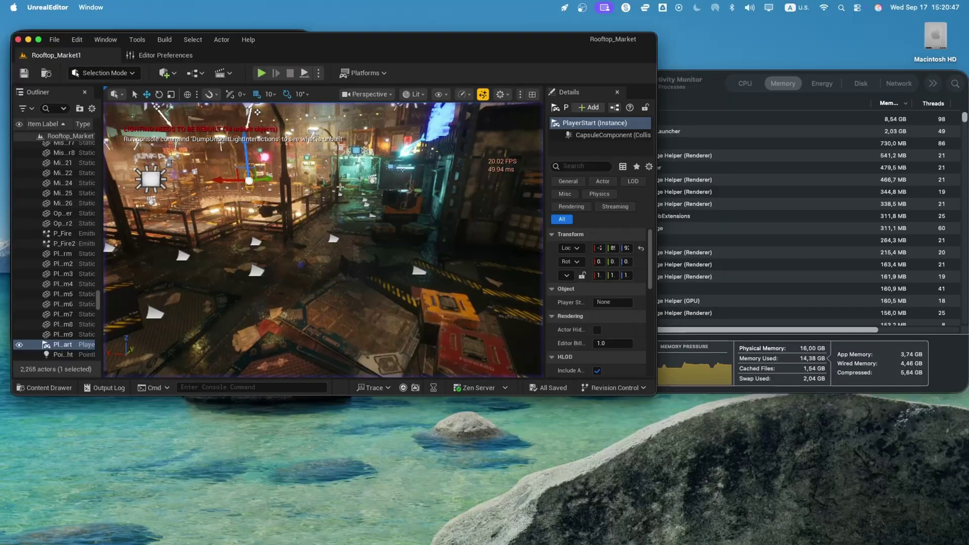
pyautogui.click(440, 95)
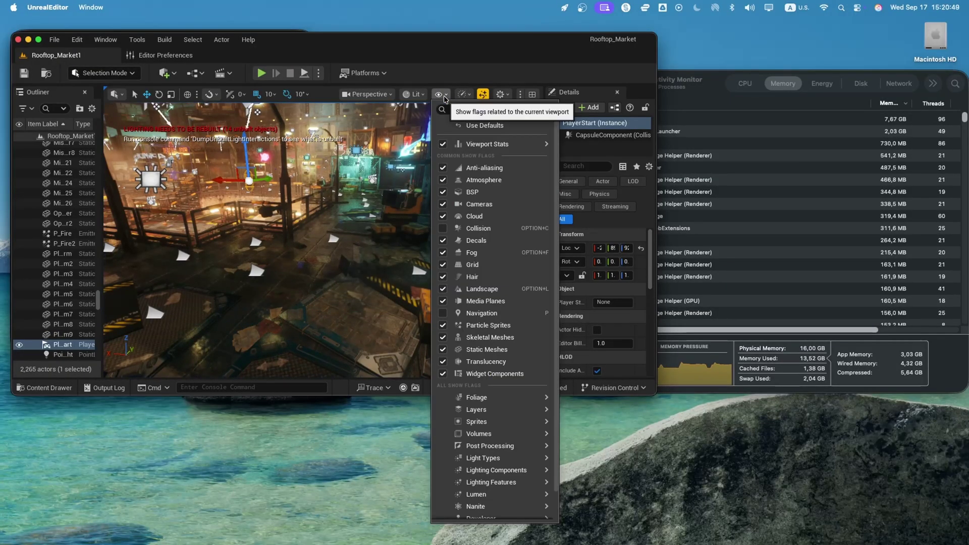
pyautogui.click(414, 95)
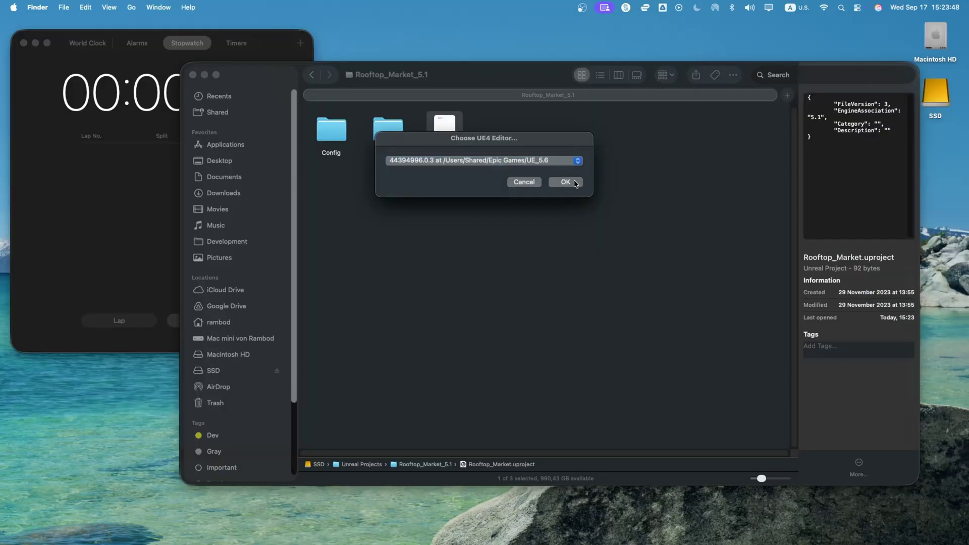
# Open Rooftop_Market.uproject from the SSD with the UE_5.6 editor and time its loading with the Clock stopwatch.
pyautogui.press('Return')
pyautogui.click(140, 210)
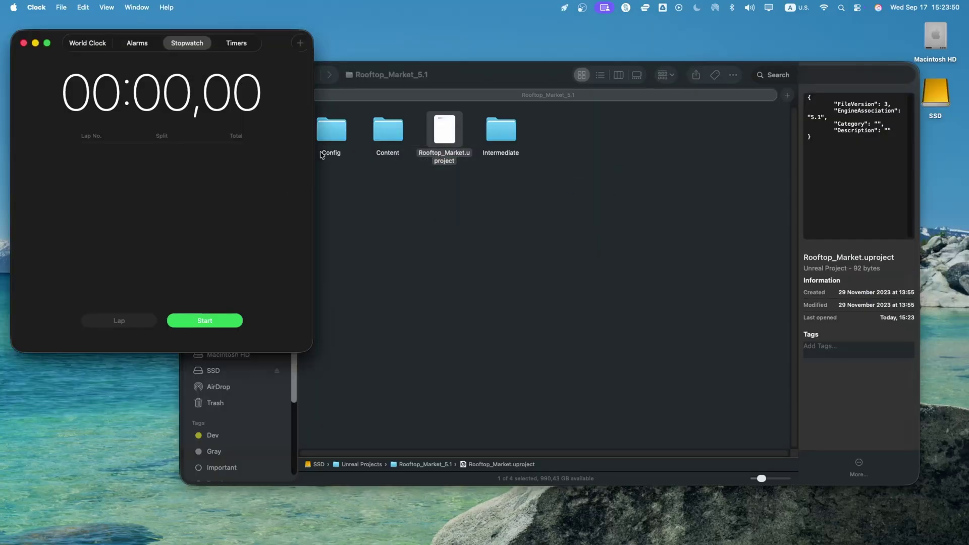
pyautogui.click(237, 327)
pyautogui.click(408, 79)
pyautogui.click(204, 76)
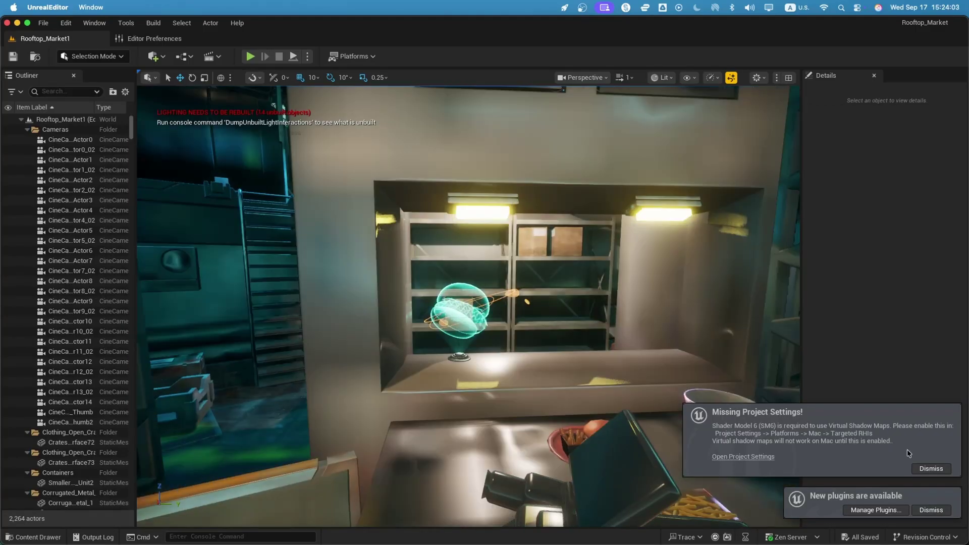
# Dismiss the missing project settings and new plugins notices, and check the loading time on the Clock stopwatch.
pyautogui.click(934, 470)
pyautogui.click(947, 511)
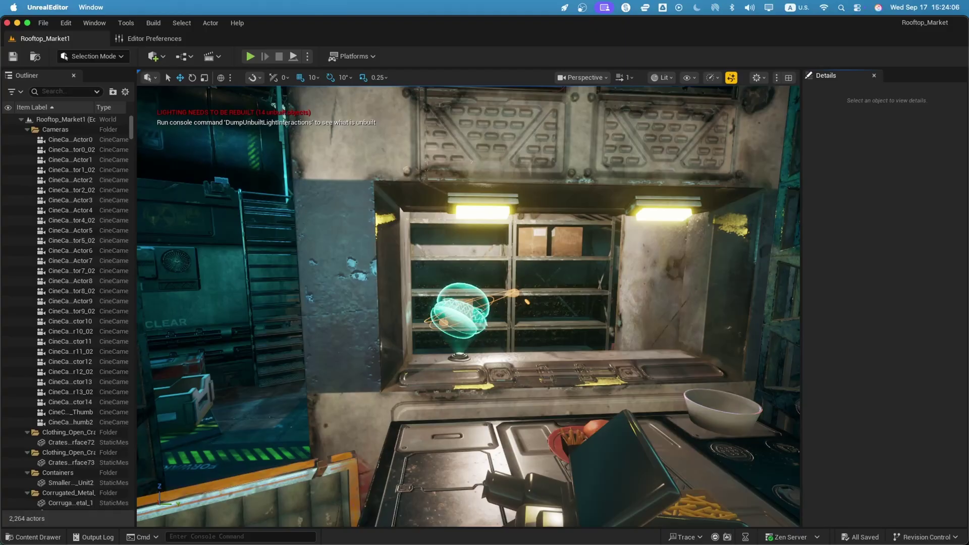
pyautogui.press('super+Tab')
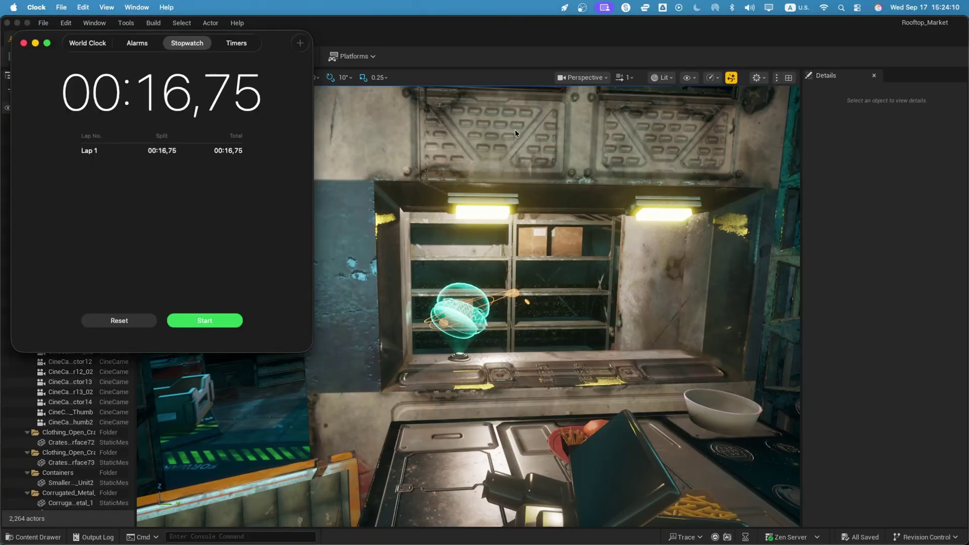
# Enable the FPS viewport stat and playtest the Rooftop_Market level, flying over the market tables.
pyautogui.click(515, 131)
pyautogui.moveTo(469, 306); pyautogui.dragTo(589, 106, button='right')
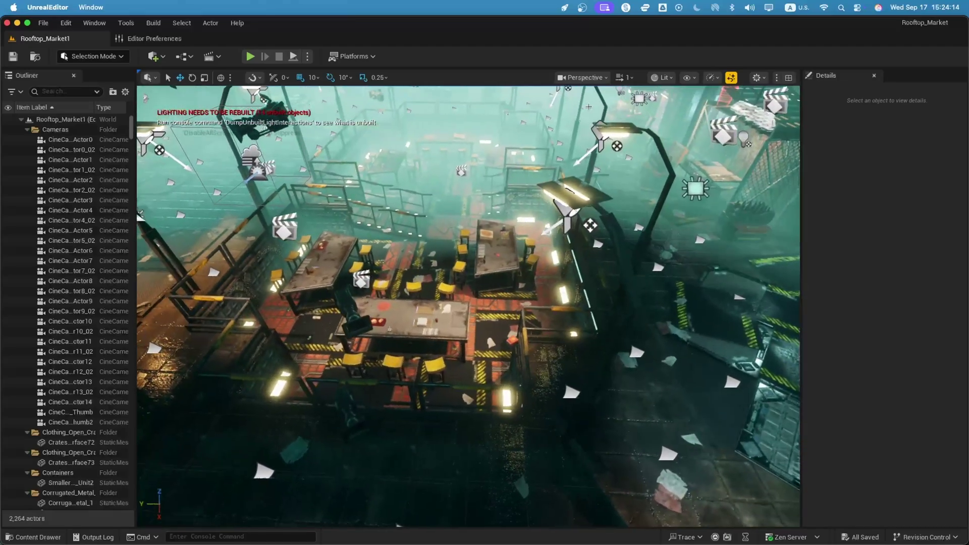
pyautogui.click(689, 78)
pyautogui.moveTo(731, 129)
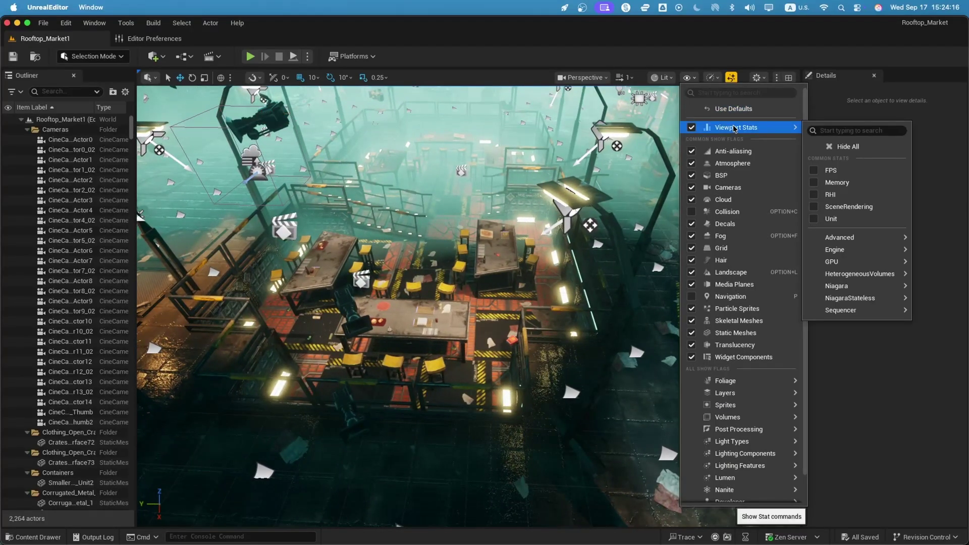
pyautogui.click(816, 173)
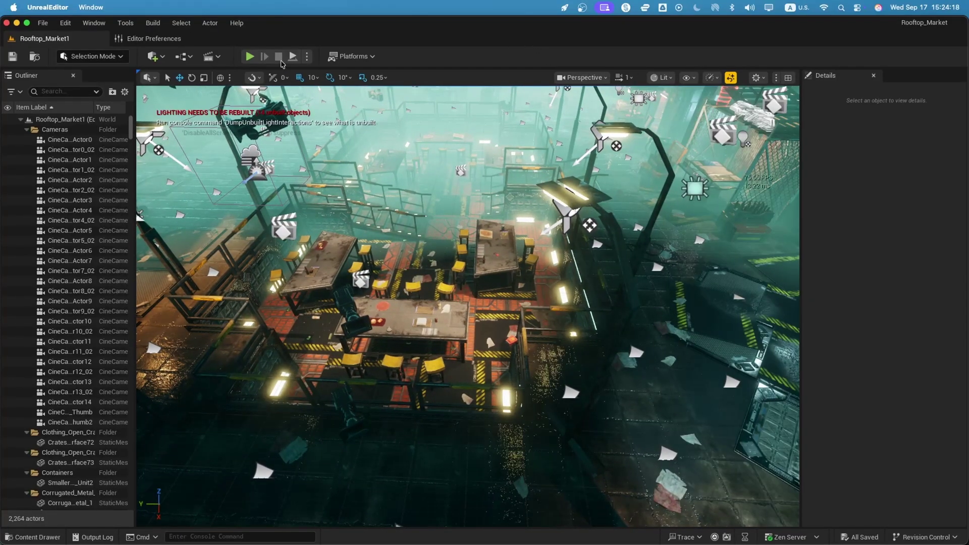
pyautogui.hotkey('alt', 'p')
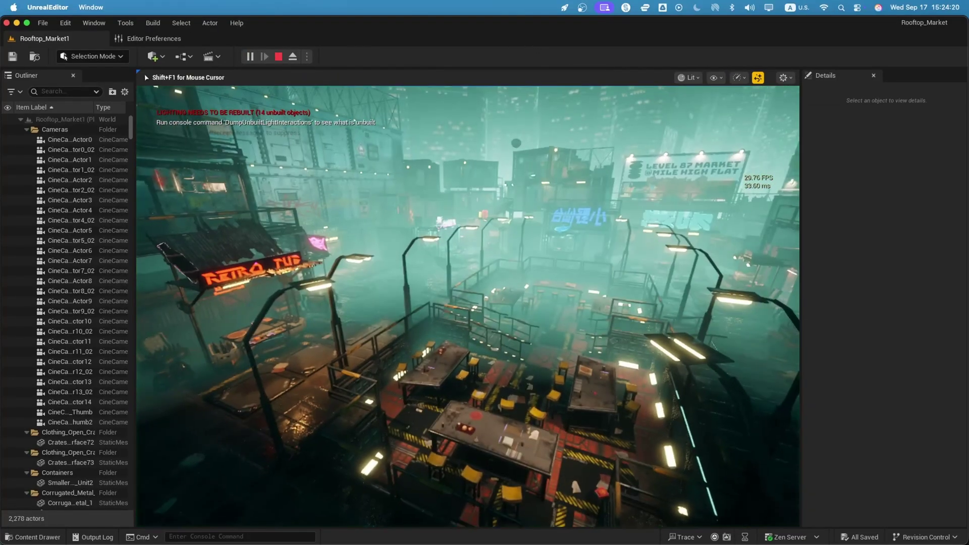
pyautogui.press('w')
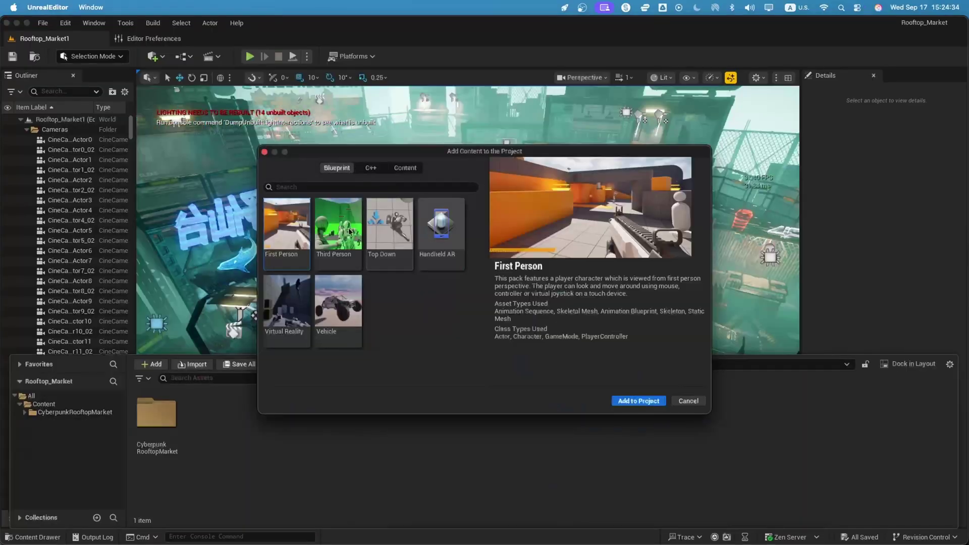
# Add the Third Person Blueprint content pack to the project and assign BP_ThirdPersonGameMode as the project's game mode.
pyautogui.click(339, 227)
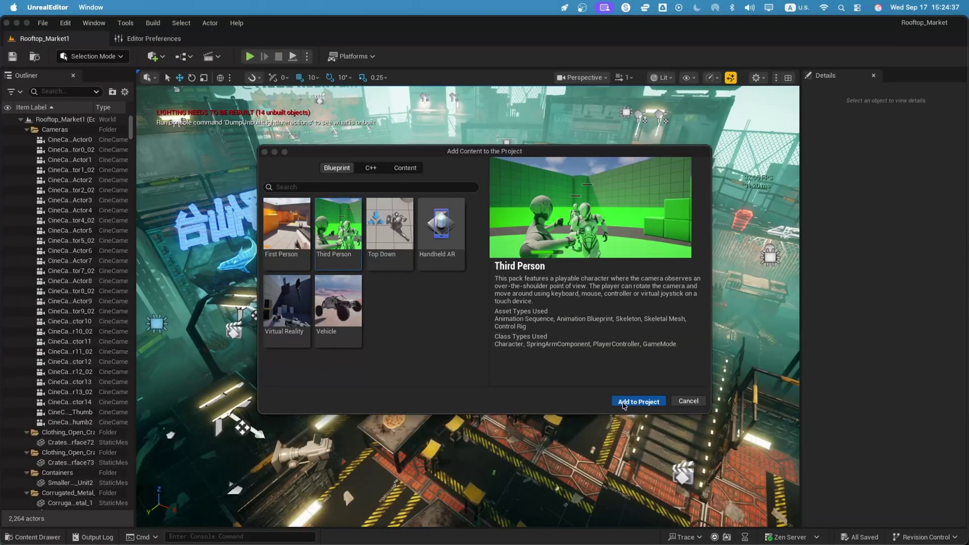
pyautogui.click(639, 400)
pyautogui.click(264, 153)
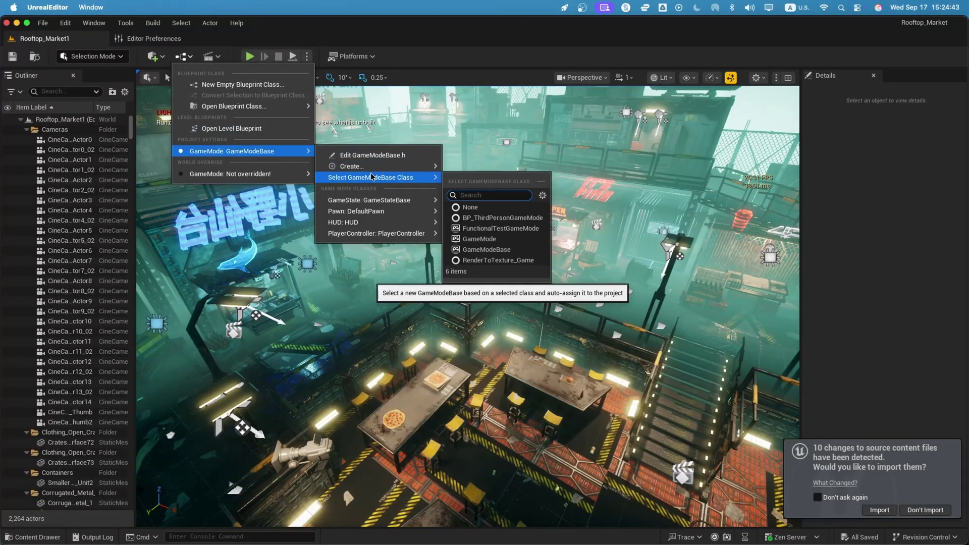
pyautogui.click(485, 231)
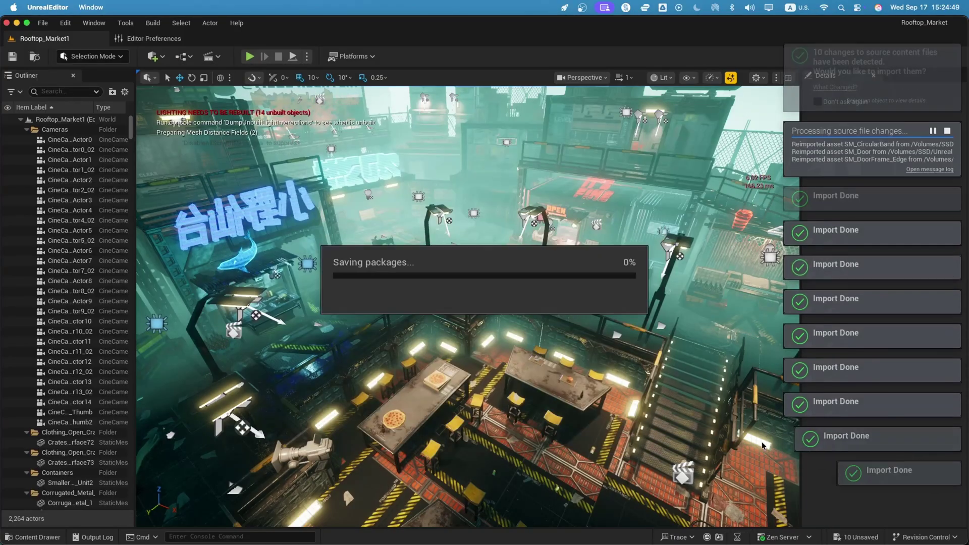
# Playtest Rooftop_Market with the third-person character, running and jumping from the railing toward the bar and market stalls.
pyautogui.click(250, 57)
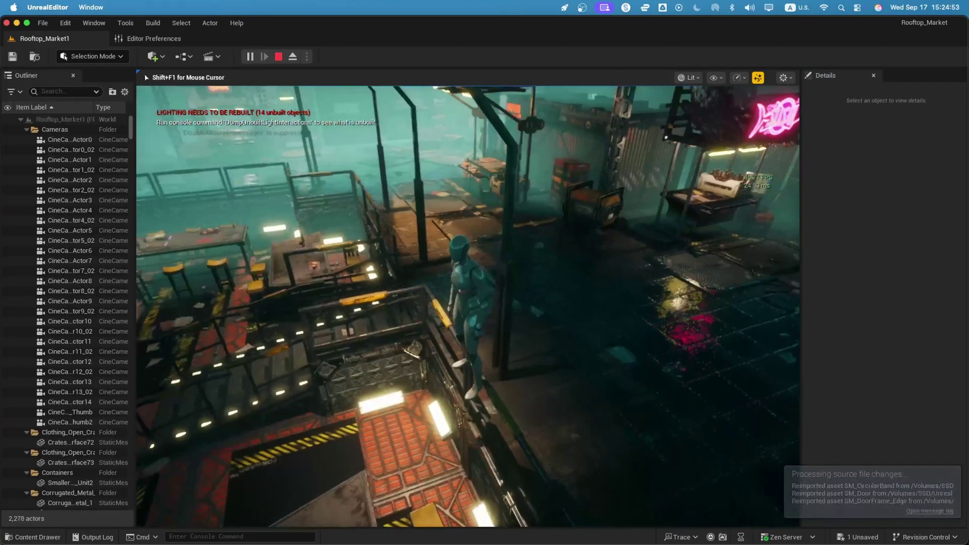
pyautogui.press('w')
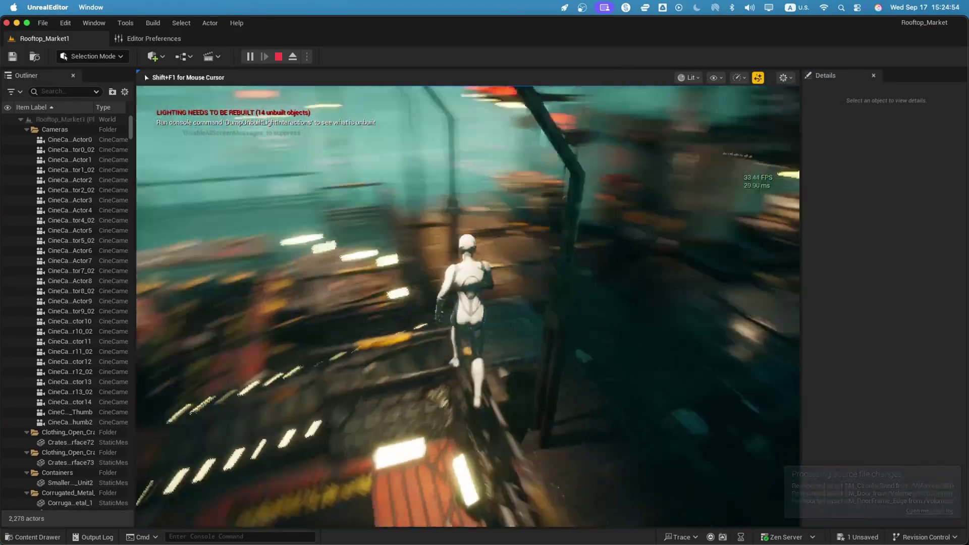
pyautogui.press('space')
pyautogui.press('w')
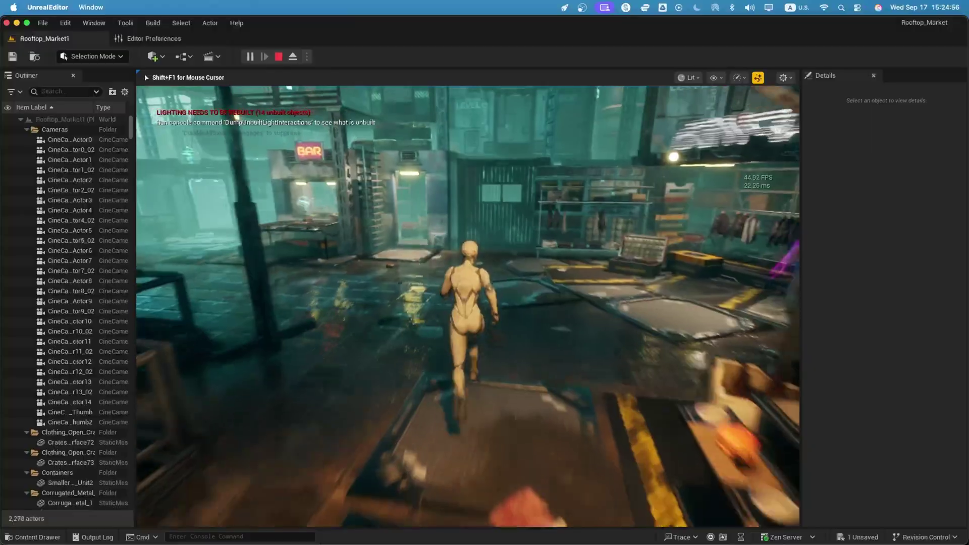
# Continue the Rooftop_Market playtest by running the character past the bar and through the KEEP OUT doorway into the small room.
pyautogui.press('w')
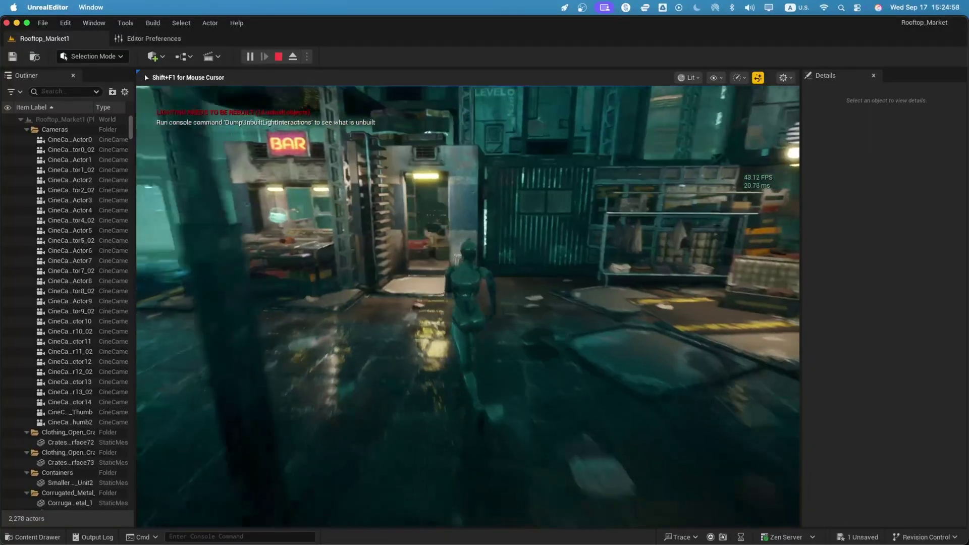
pyautogui.press('w')
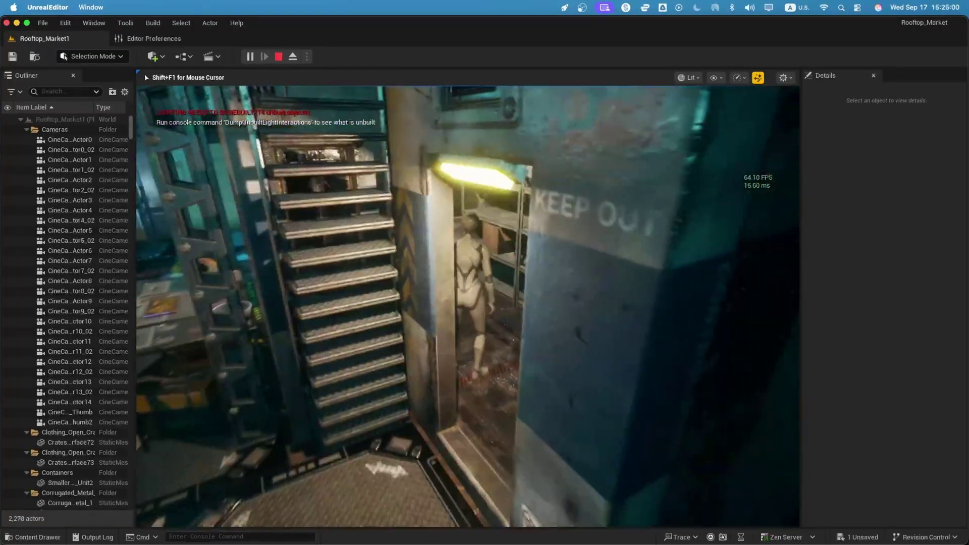
pyautogui.press('w')
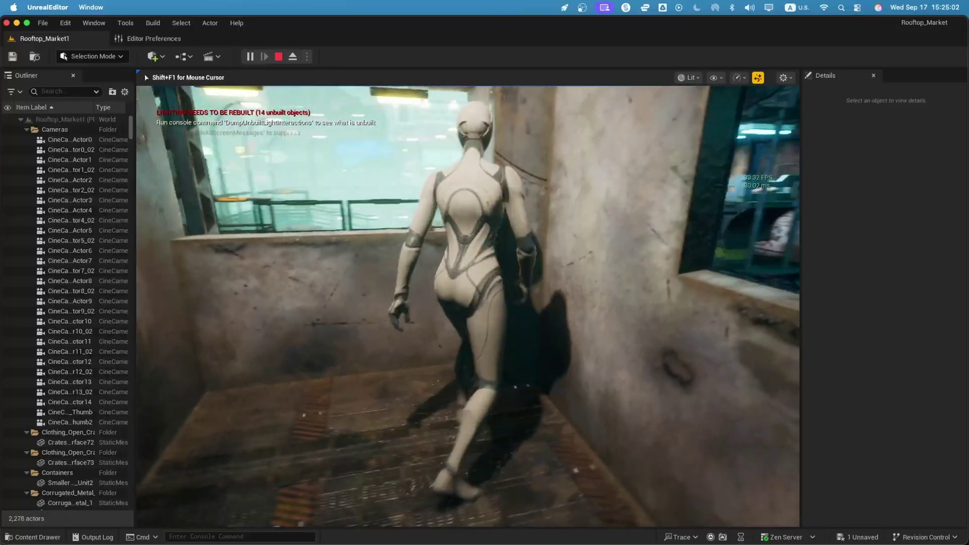
pyautogui.press('w')
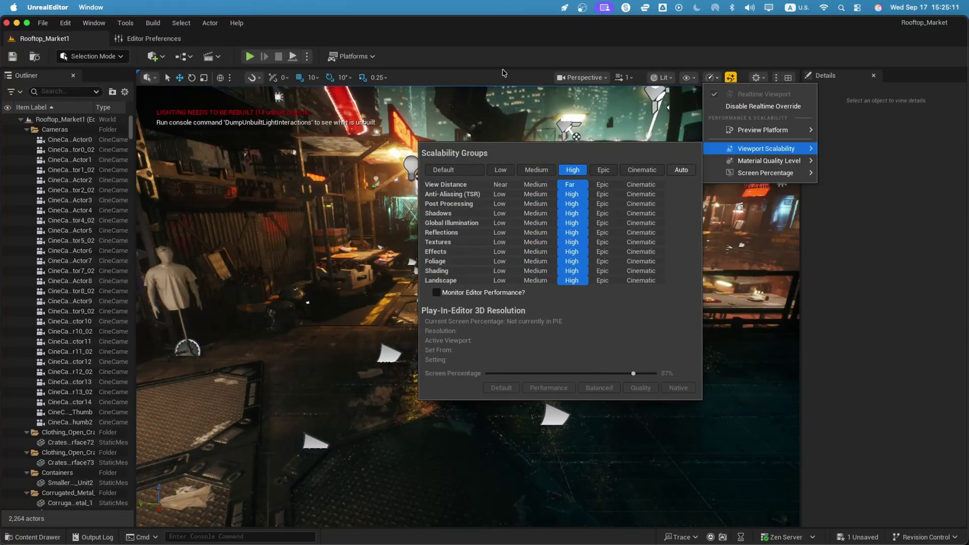
# Playtest Rooftop_Market at High viewport scalability, running and jumping past the stalls, through the shelved room and toward the ramen stand.
pyautogui.click(504, 74)
pyautogui.click(249, 56)
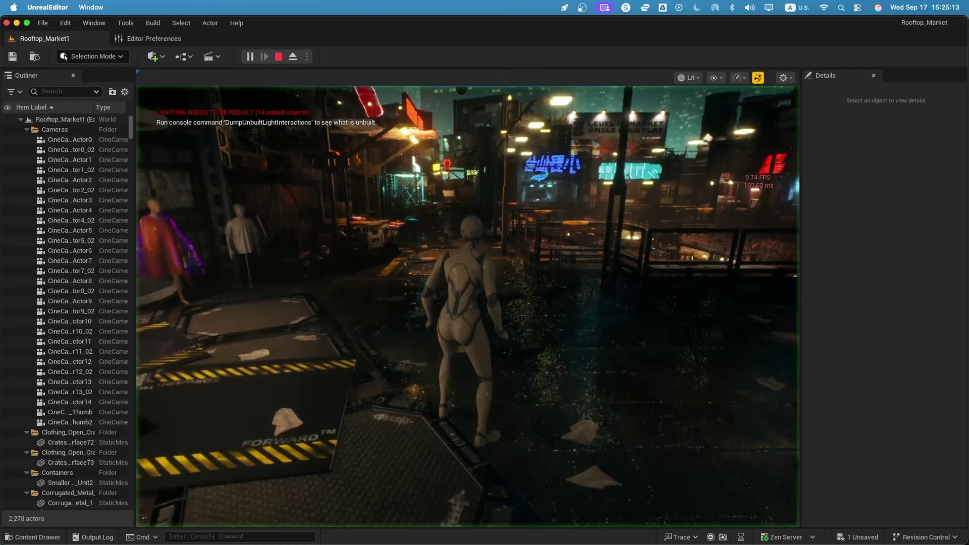
pyautogui.press('w')
pyautogui.press('w')
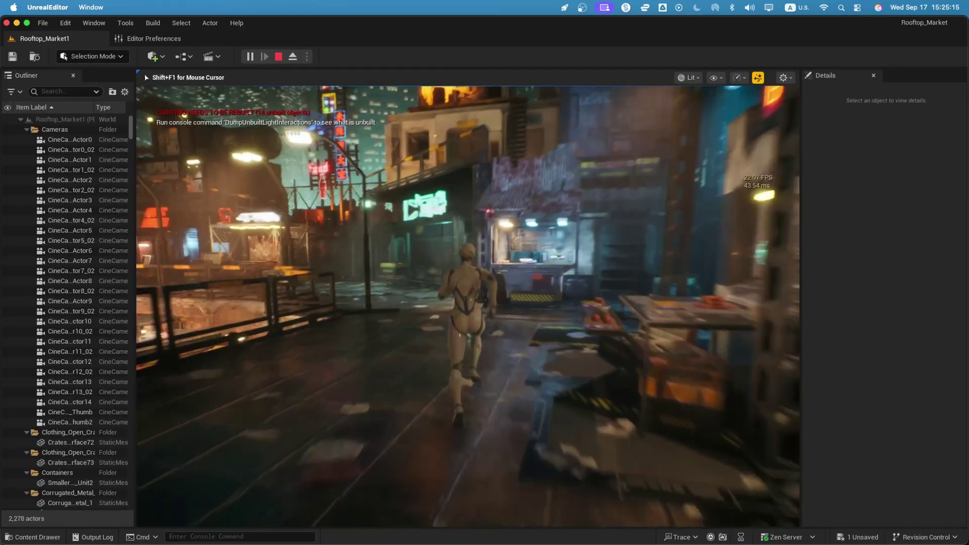
pyautogui.press('w')
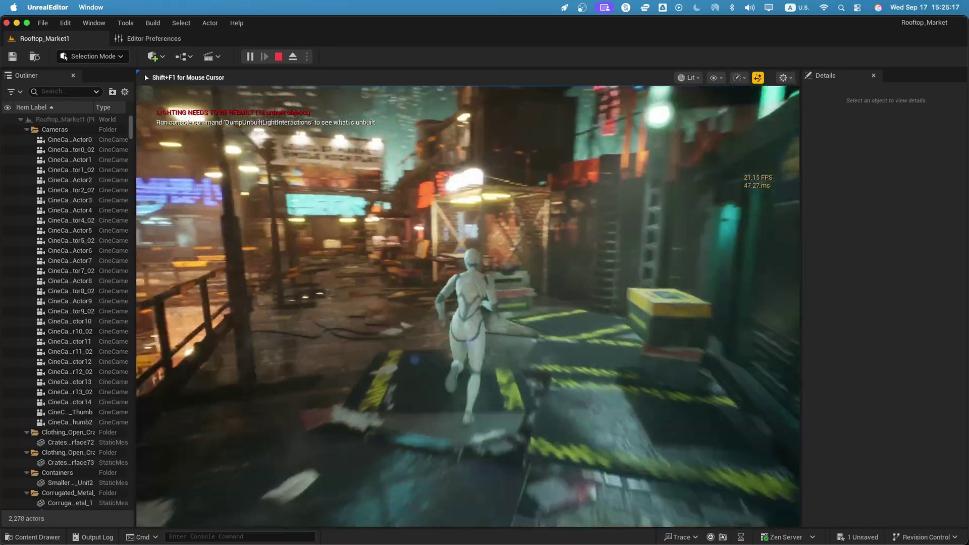
pyautogui.press('w')
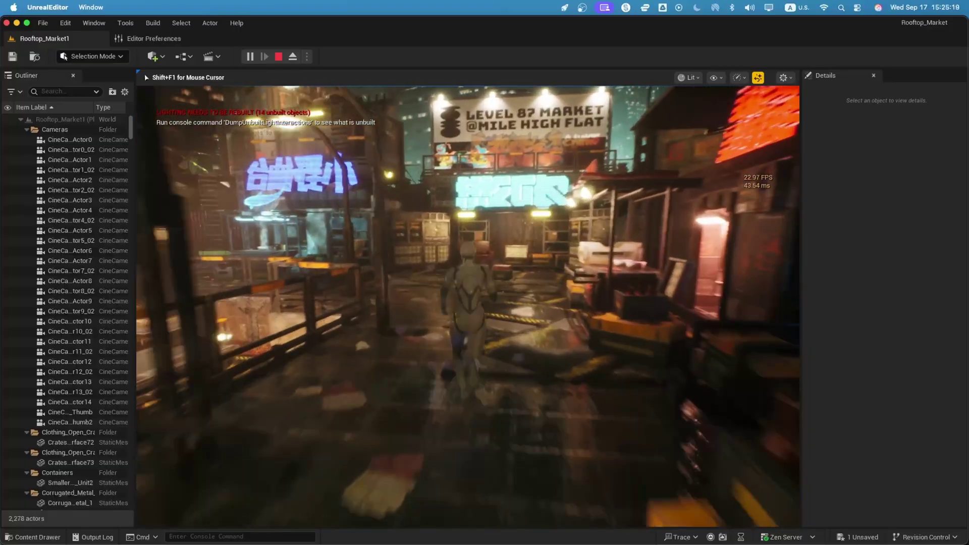
pyautogui.press('space')
pyautogui.press('w')
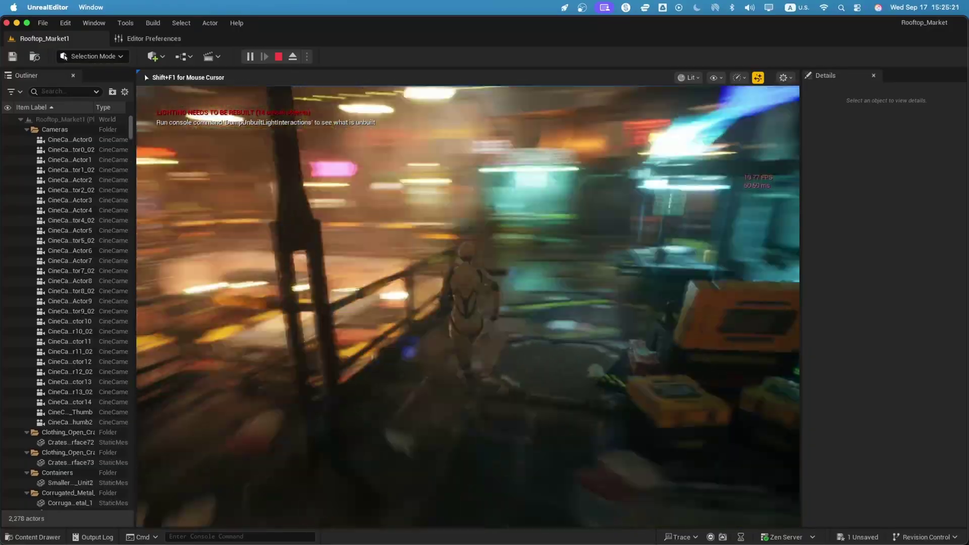
pyautogui.press('w')
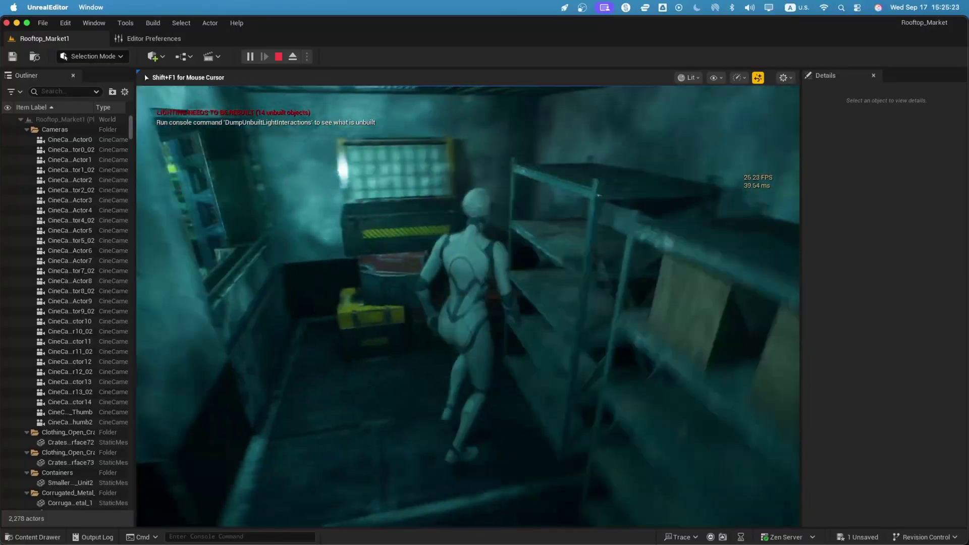
pyautogui.press('w')
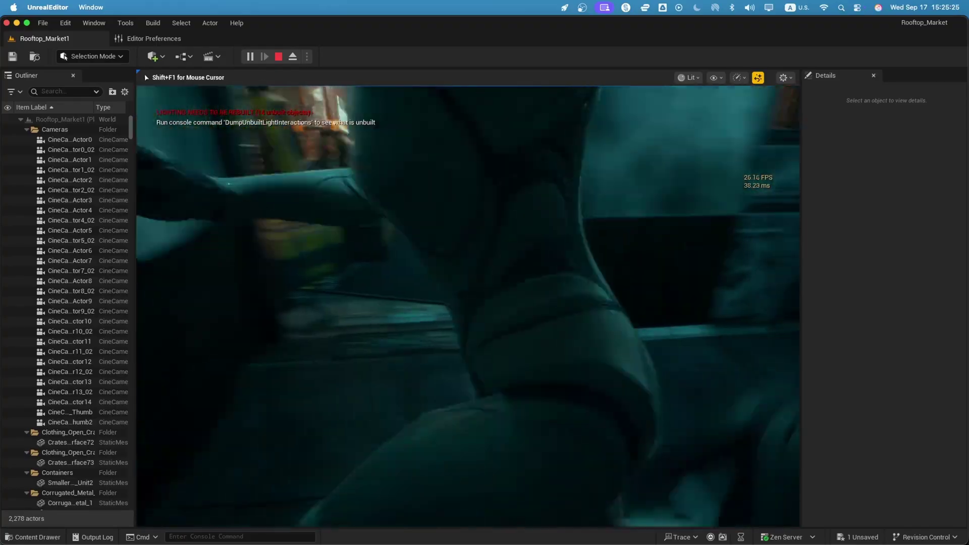
pyautogui.press('w')
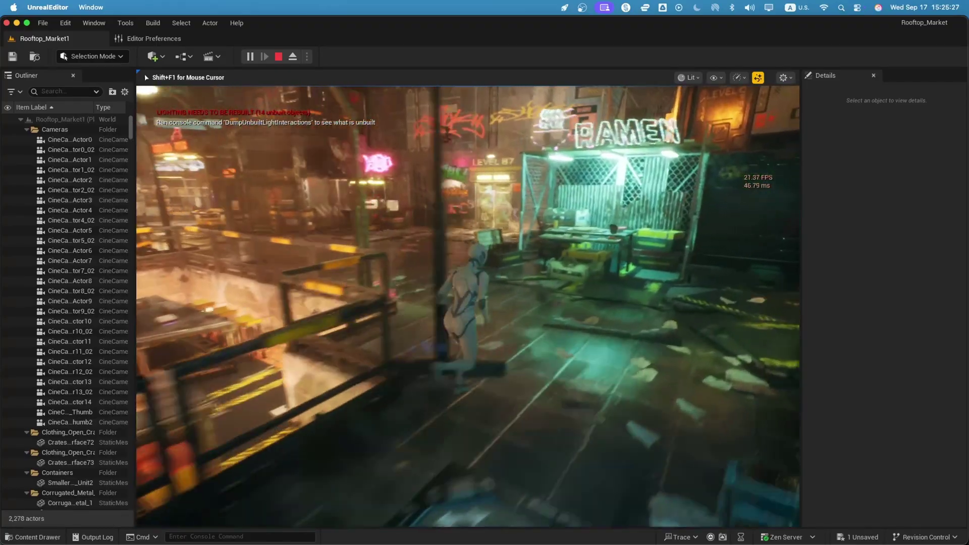
pyautogui.press('w')
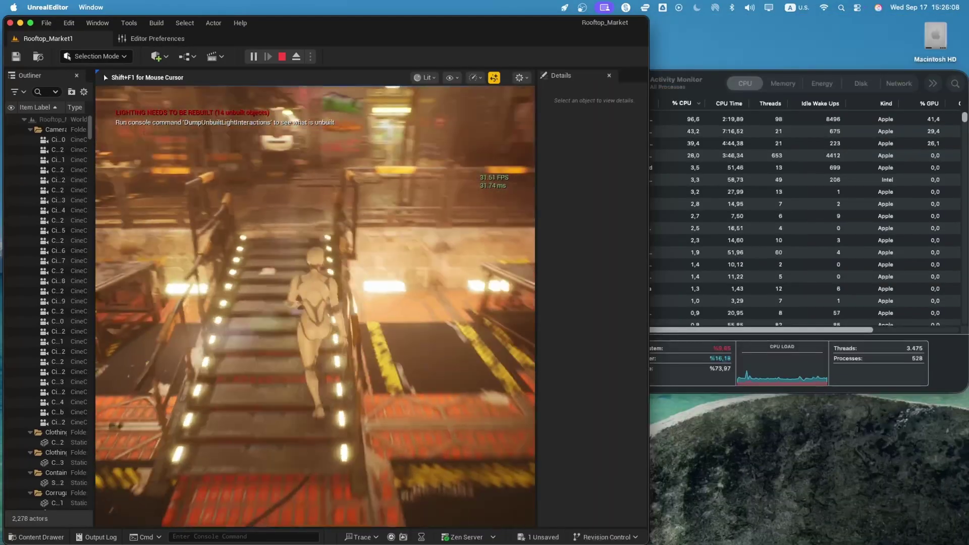
# Playtest the level alongside Activity Monitor's CPU usage, running over the lit stairs and past the stalls, and end the play session.
pyautogui.press('w')
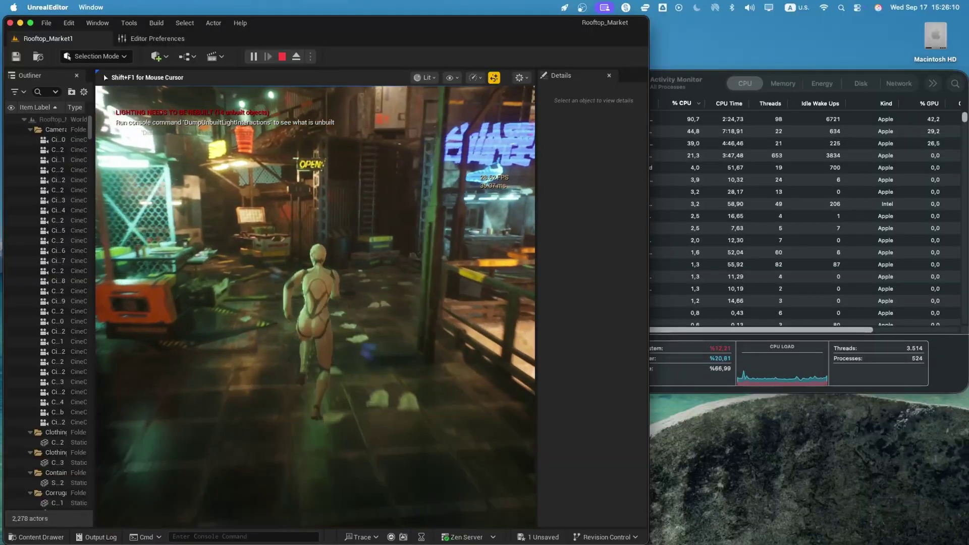
pyautogui.press('w')
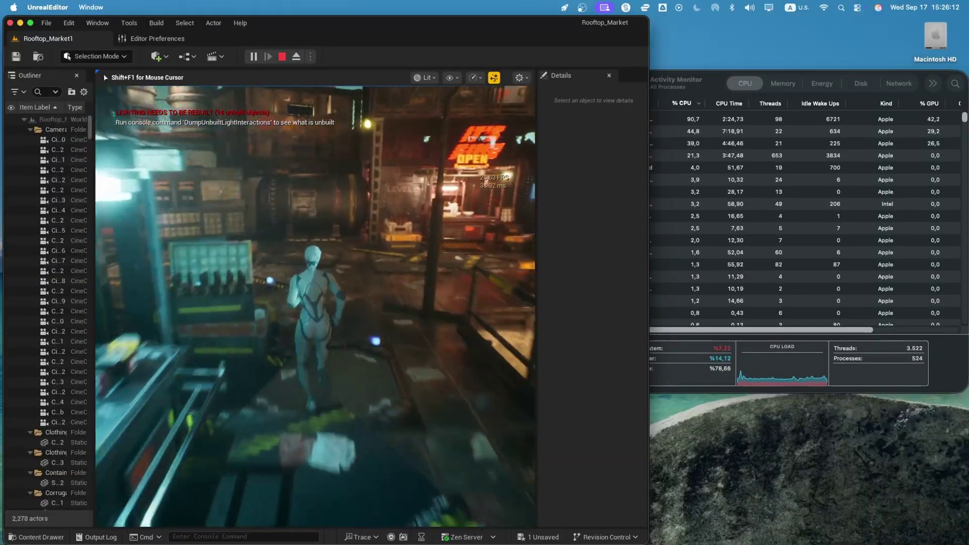
pyautogui.press('w')
pyautogui.press('Escape')
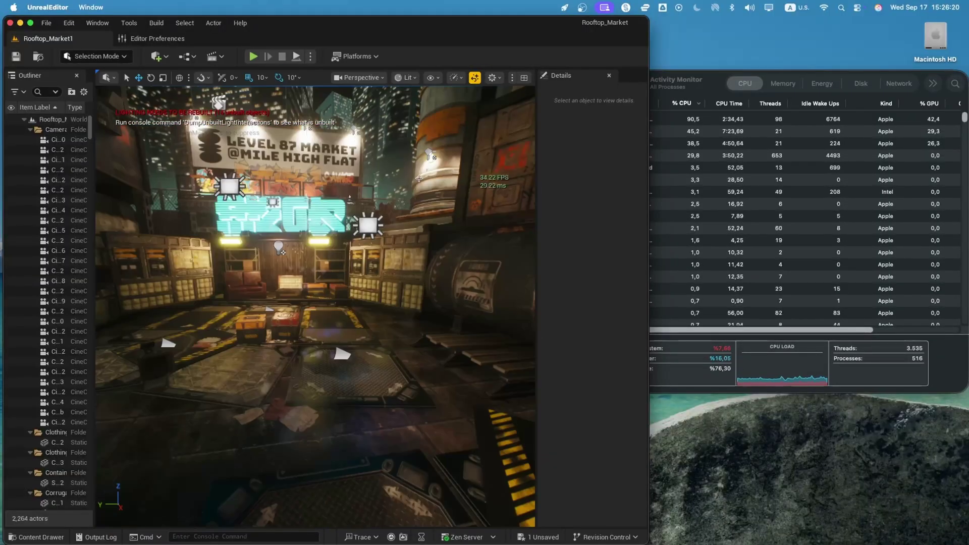
# Show memory usage in Activity Monitor and monitor it during another Rooftop_Market playtest around the market, ending the play session.
pyautogui.click(767, 81)
pyautogui.click(252, 58)
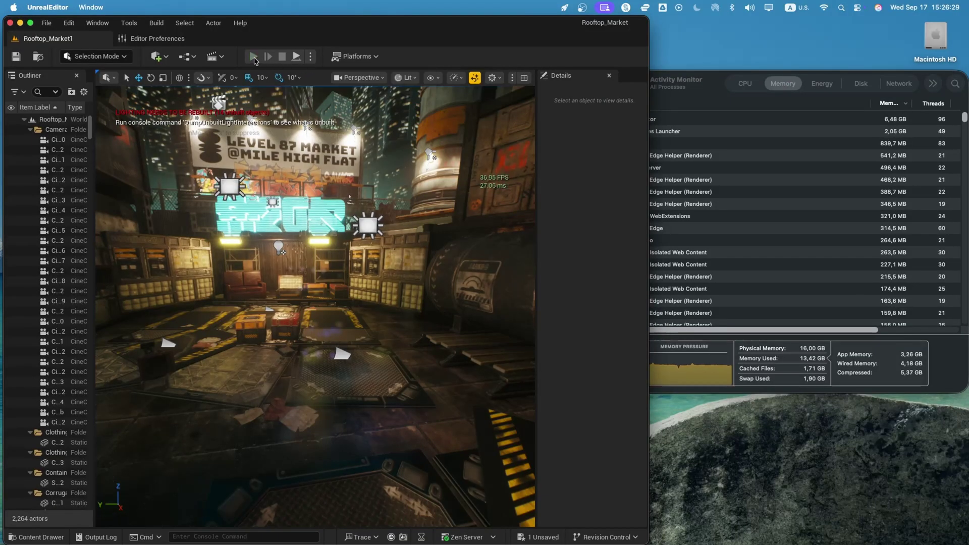
pyautogui.click(254, 57)
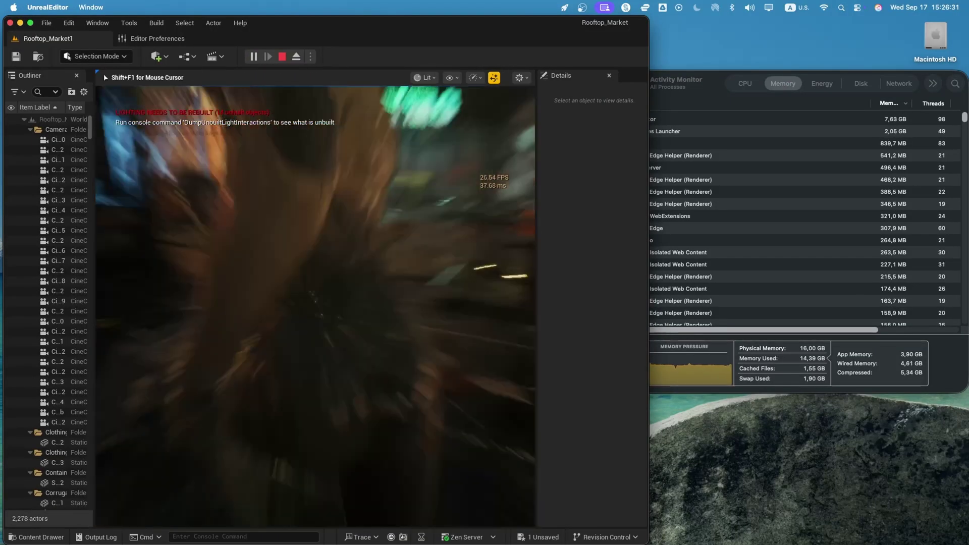
pyautogui.press('w')
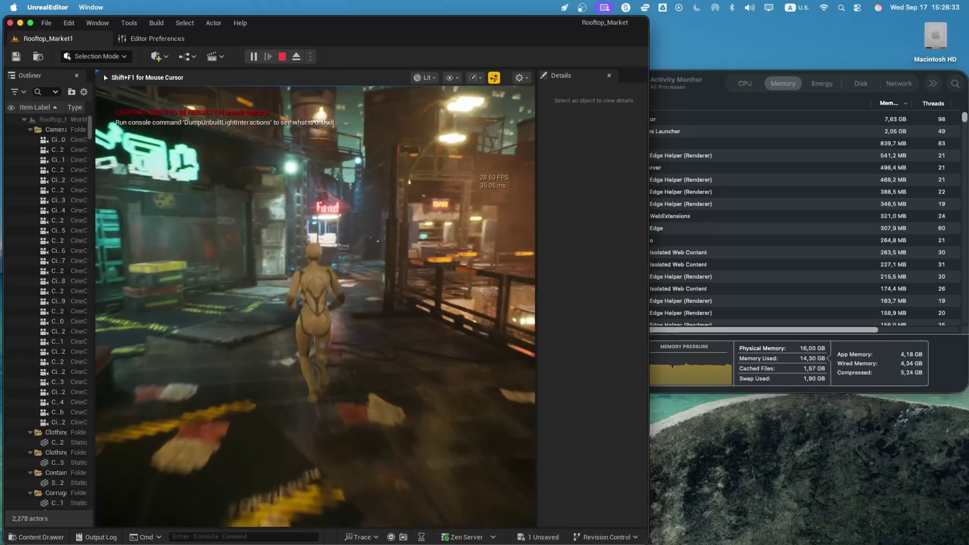
pyautogui.press('w')
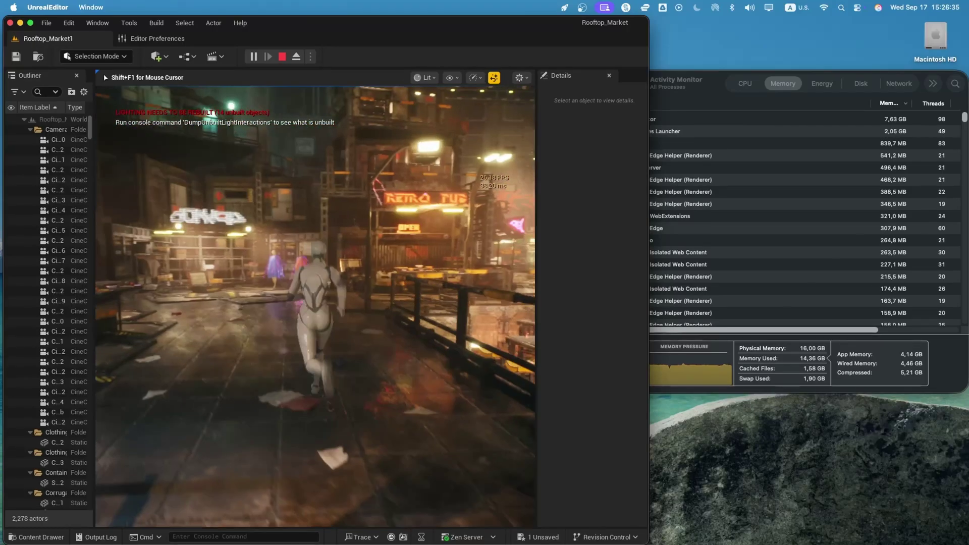
pyautogui.press('w')
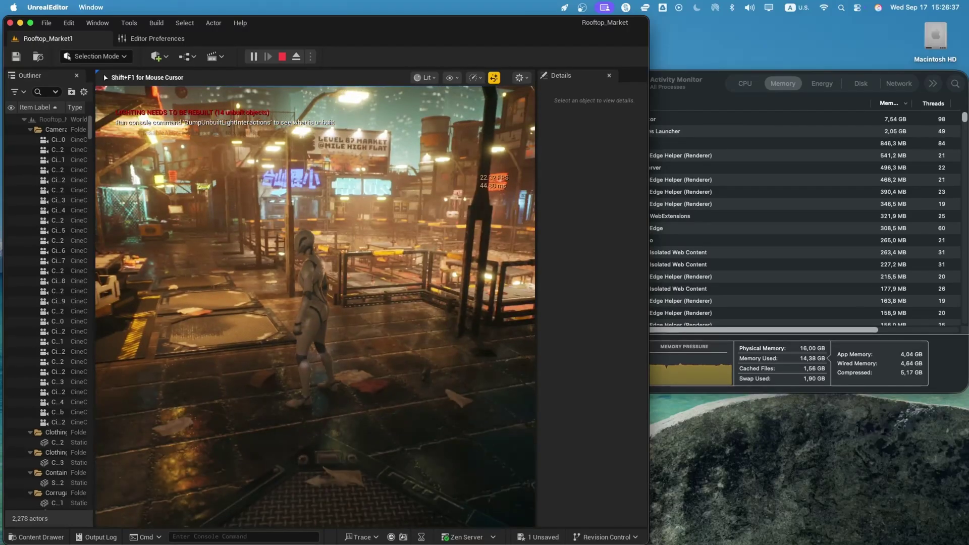
pyautogui.press('w')
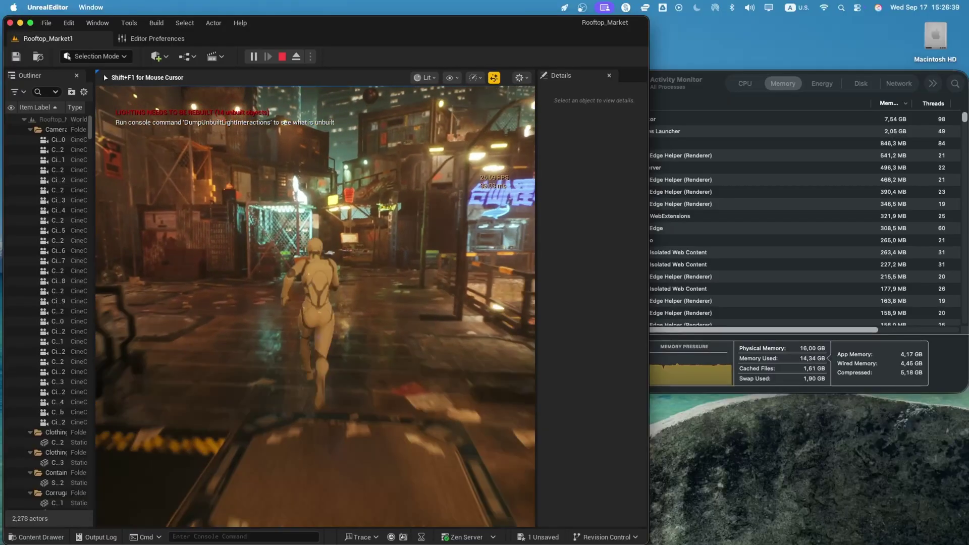
pyautogui.press('w')
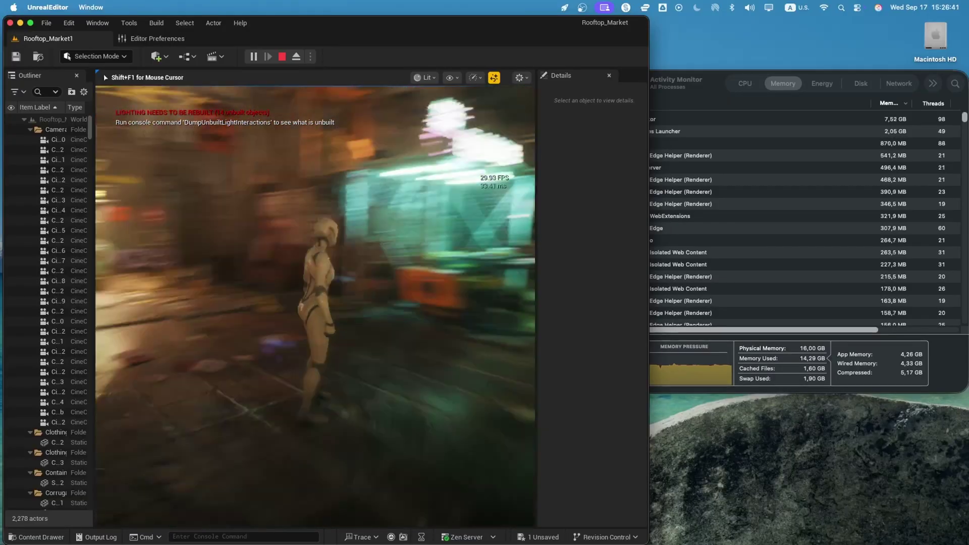
pyautogui.press('Escape')
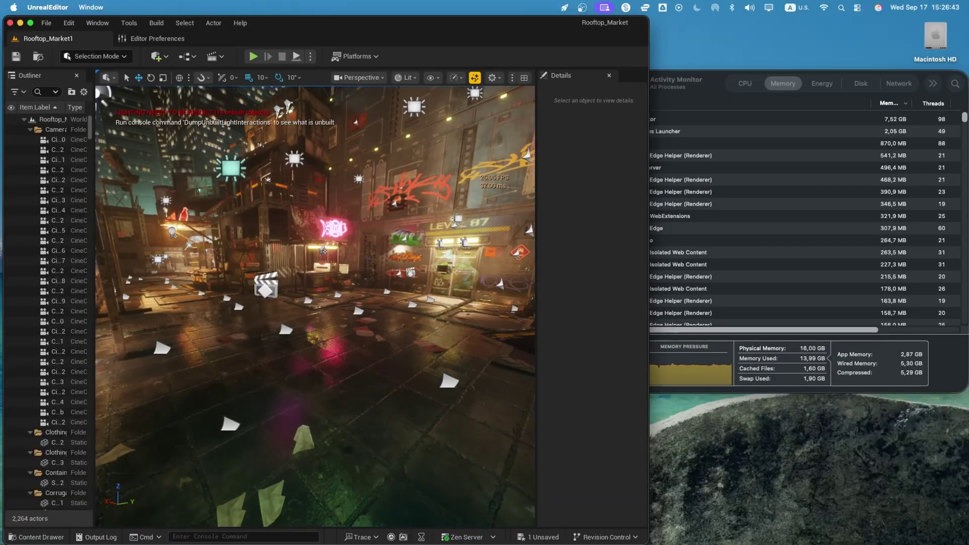